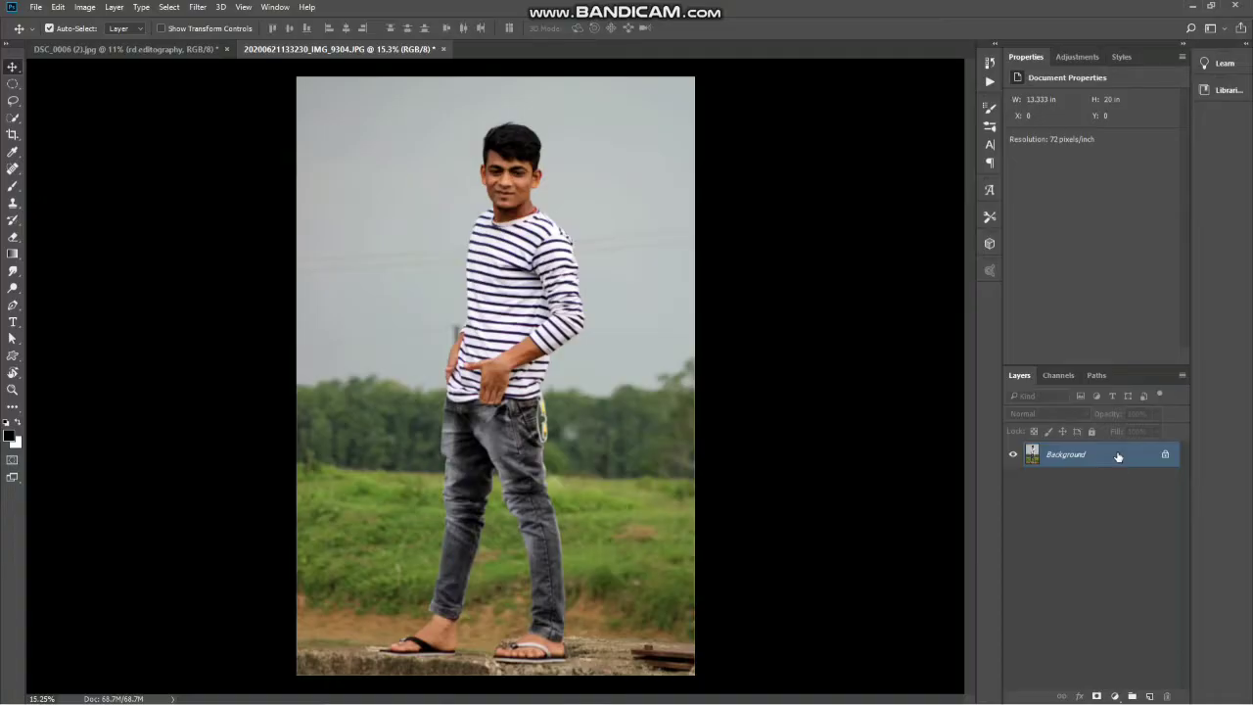
# Duplicate the locked Background layer into a new 'Background copy' layer
pyautogui.moveTo(1119, 455); pyautogui.dragTo(1149, 696)
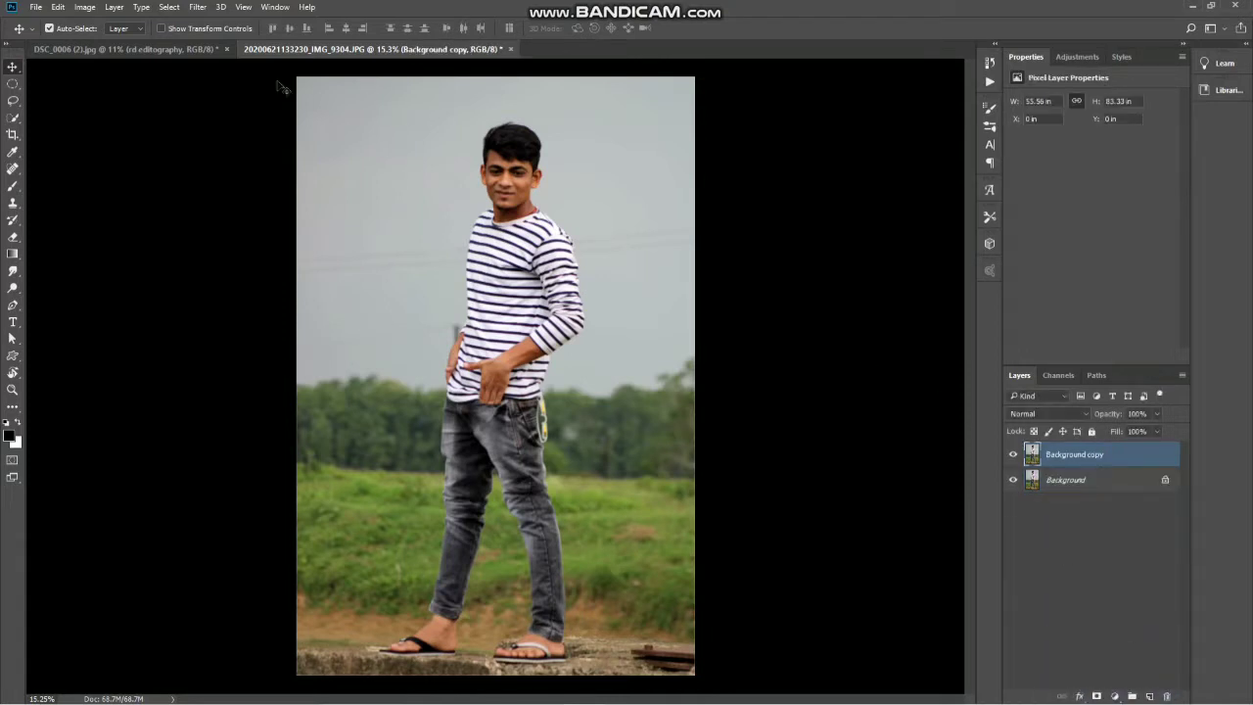
# Apply Imagenomic Noiseware noise reduction with its Default preset to the Background copy layer
pyautogui.click(199, 8)
pyautogui.moveTo(227, 416)
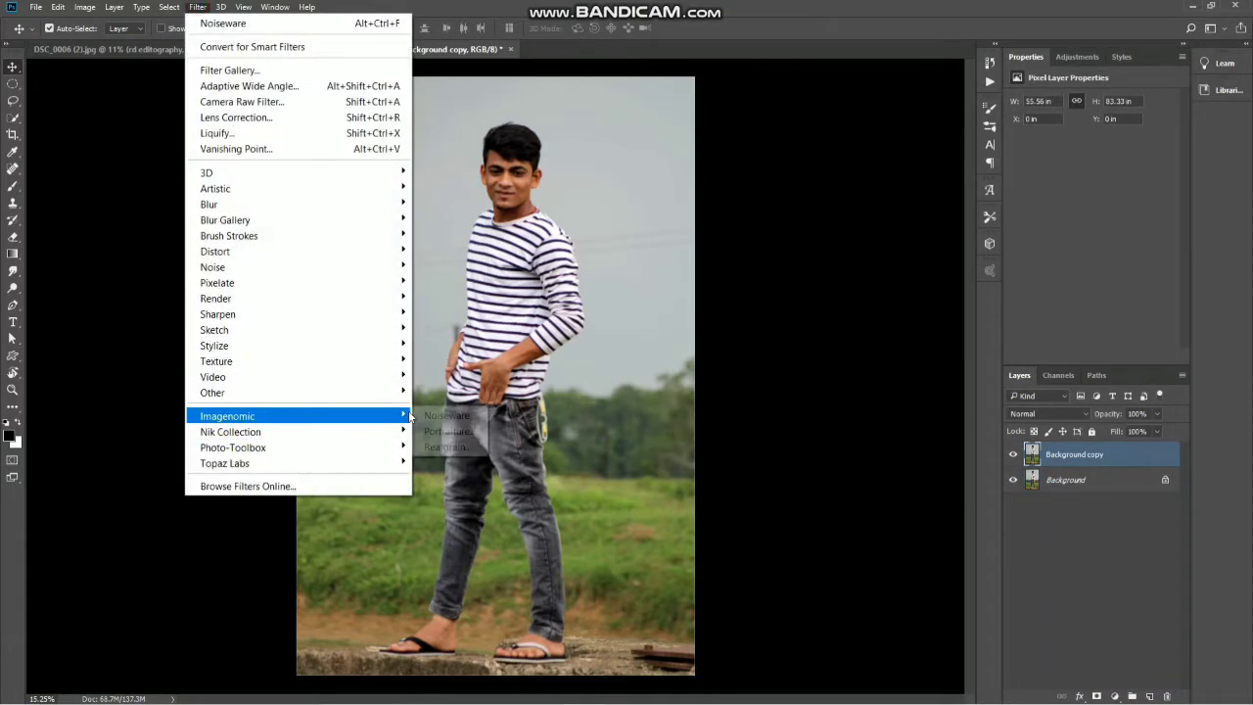
pyautogui.click(427, 416)
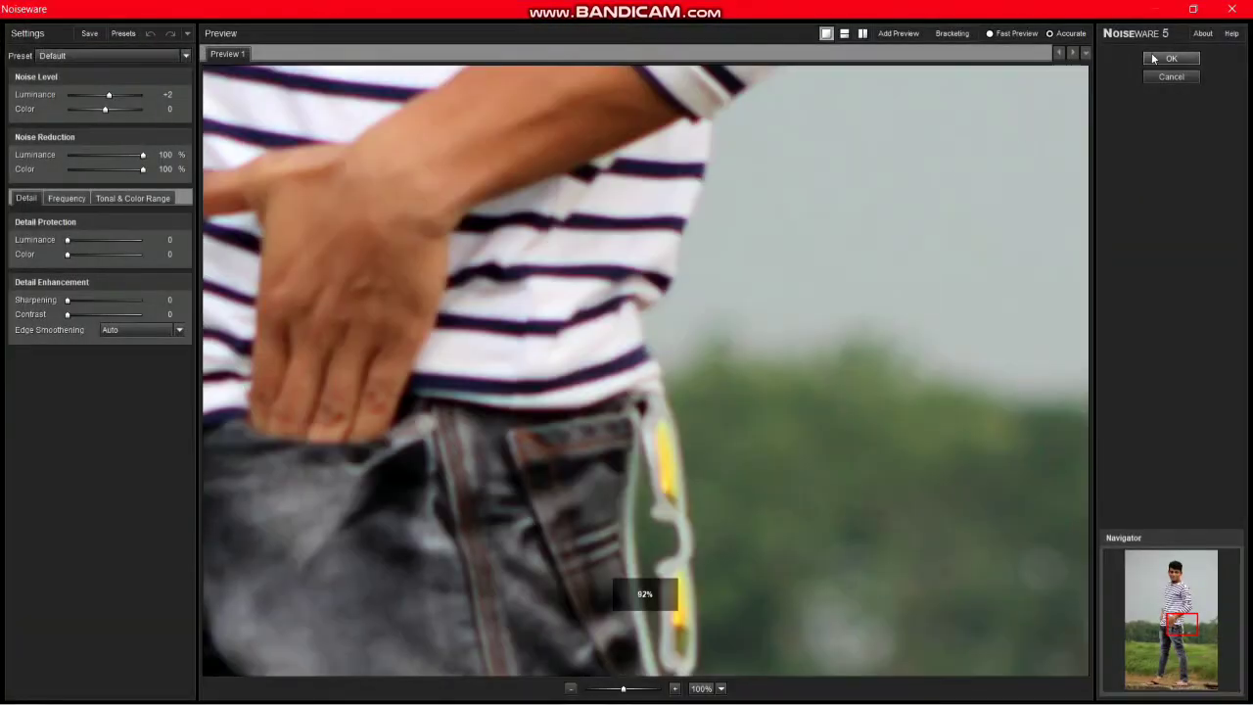
pyautogui.click(1154, 59)
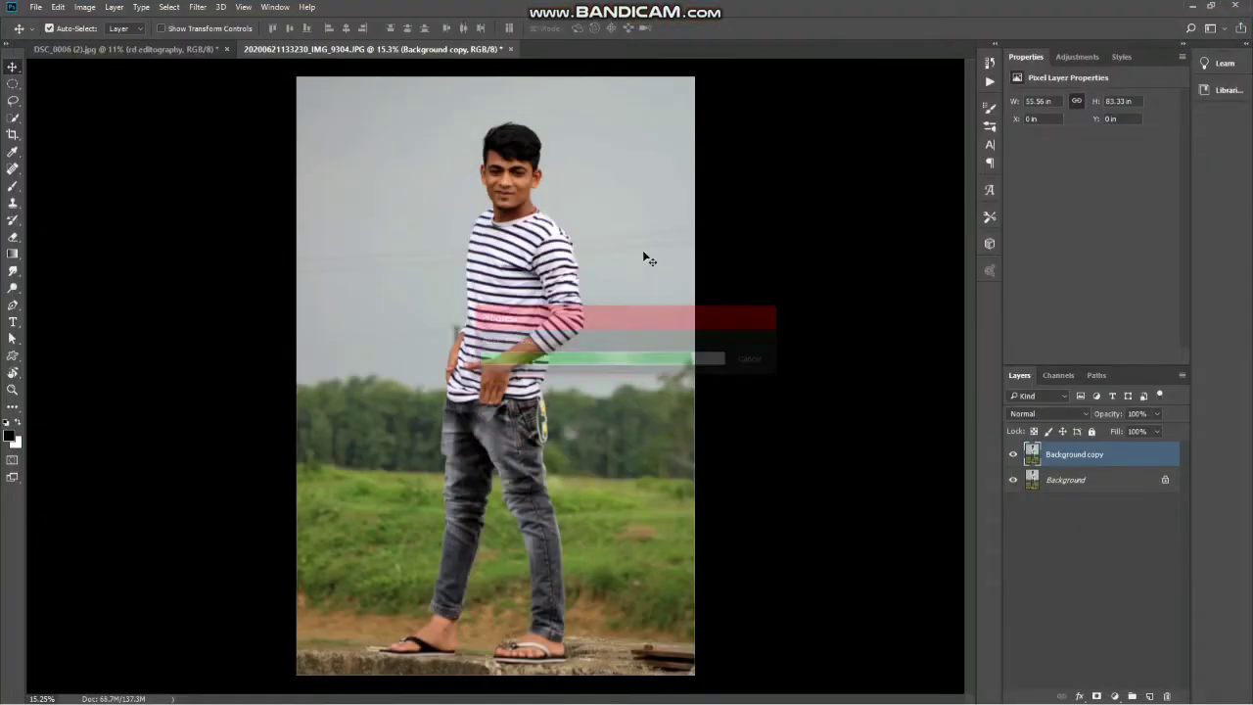
pyautogui.click(198, 6)
# In Camera Raw Basic, set Exposure +0.55, Contrast -13, Highlights -100, Shadows +17, Blacks +100, Clarity +12
pyautogui.click(242, 101)
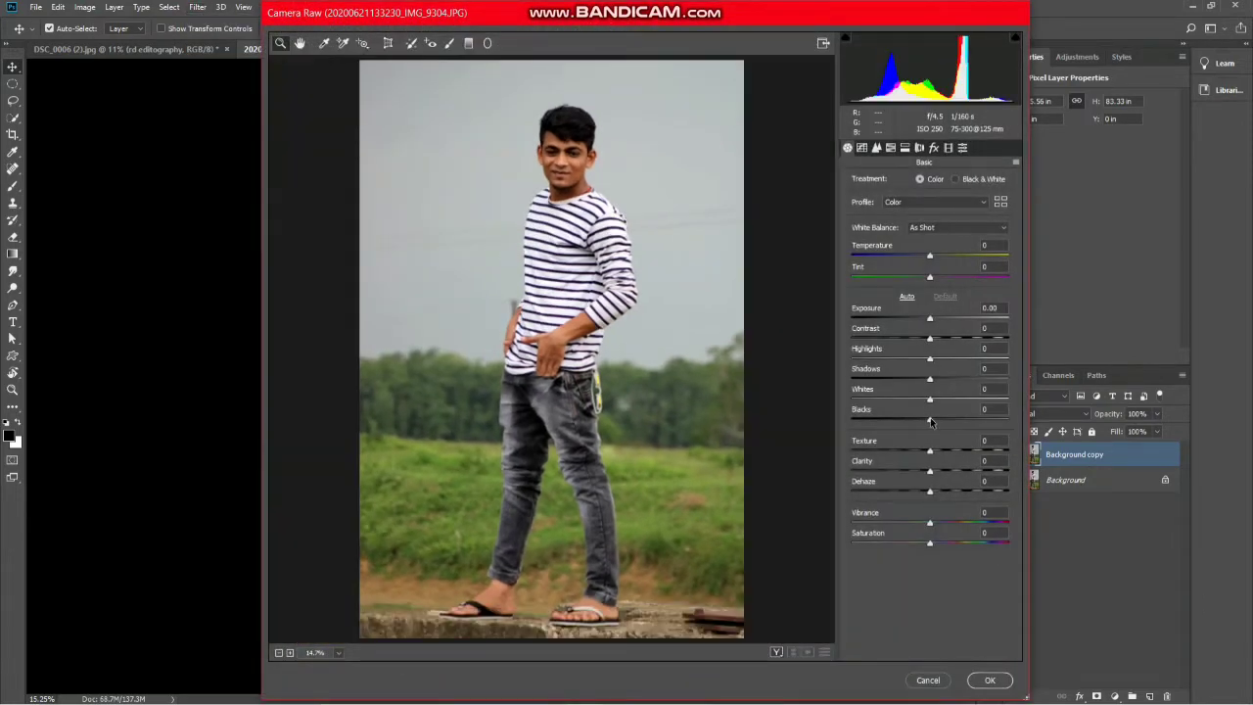
pyautogui.moveTo(931, 421); pyautogui.dragTo(1038, 437)
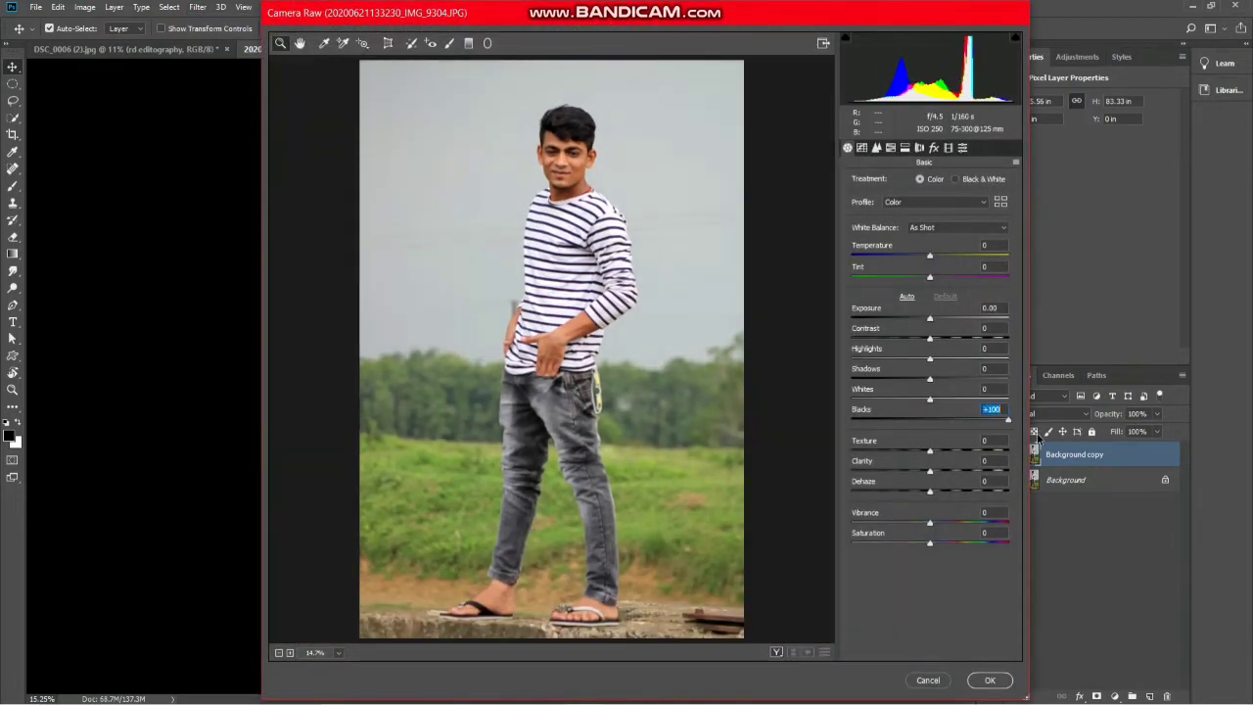
pyautogui.moveTo(930, 381); pyautogui.dragTo(953, 388)
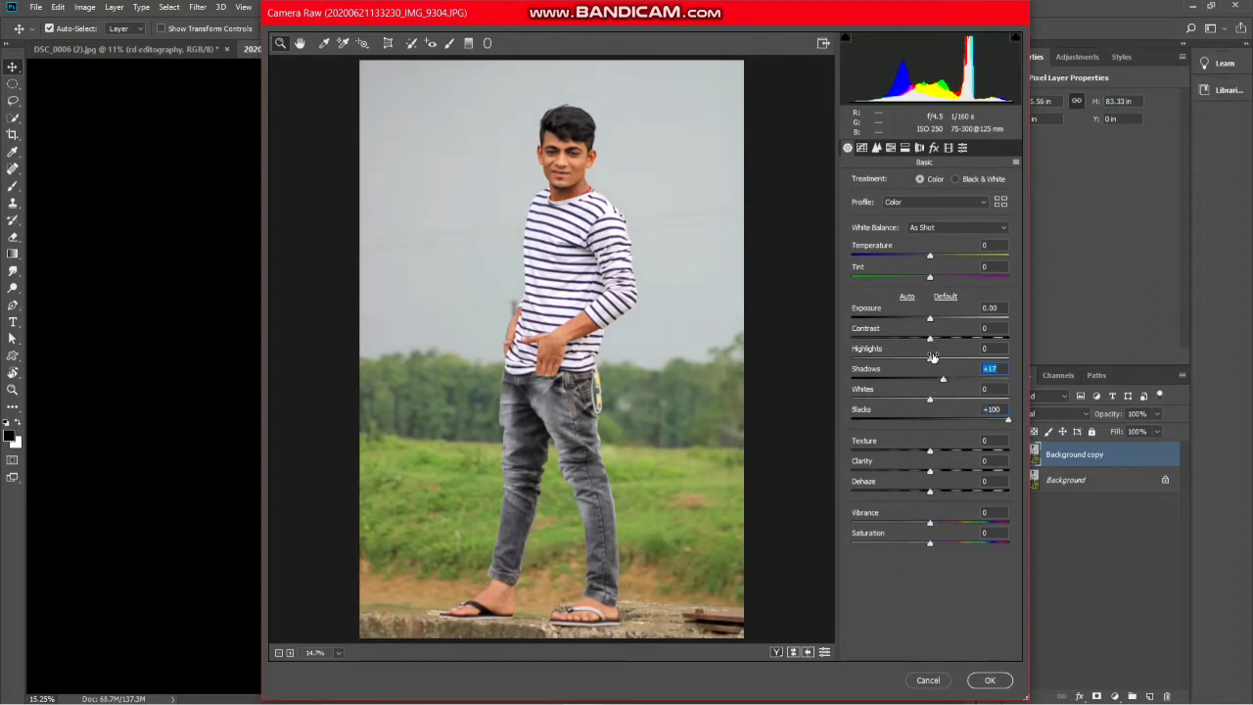
pyautogui.moveTo(855, 365); pyautogui.dragTo(790, 363)
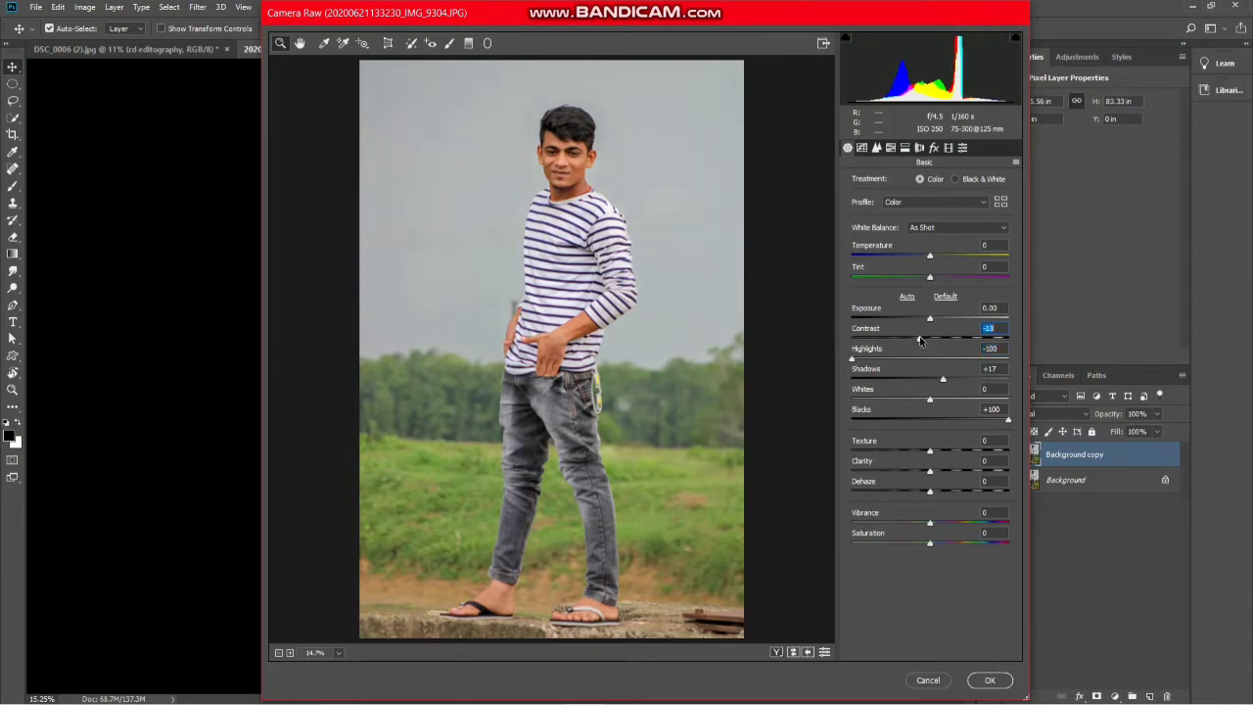
pyautogui.moveTo(931, 322); pyautogui.dragTo(938, 323)
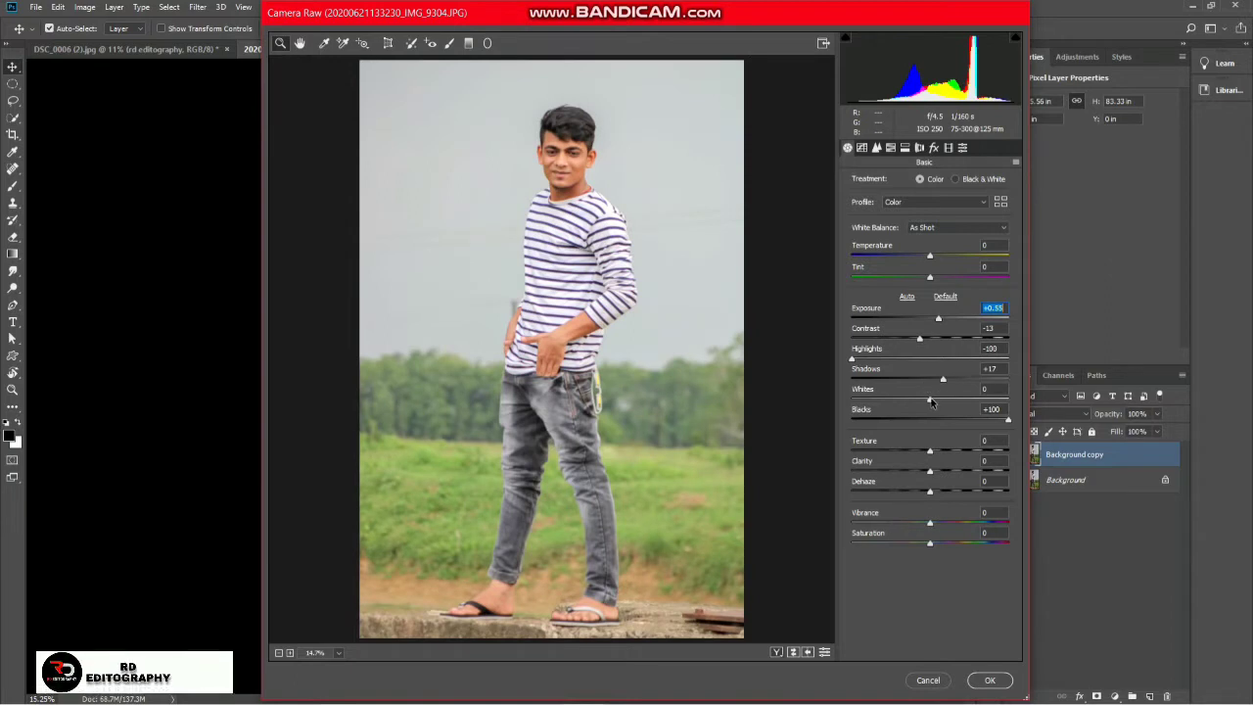
pyautogui.moveTo(930, 400); pyautogui.dragTo(927, 396)
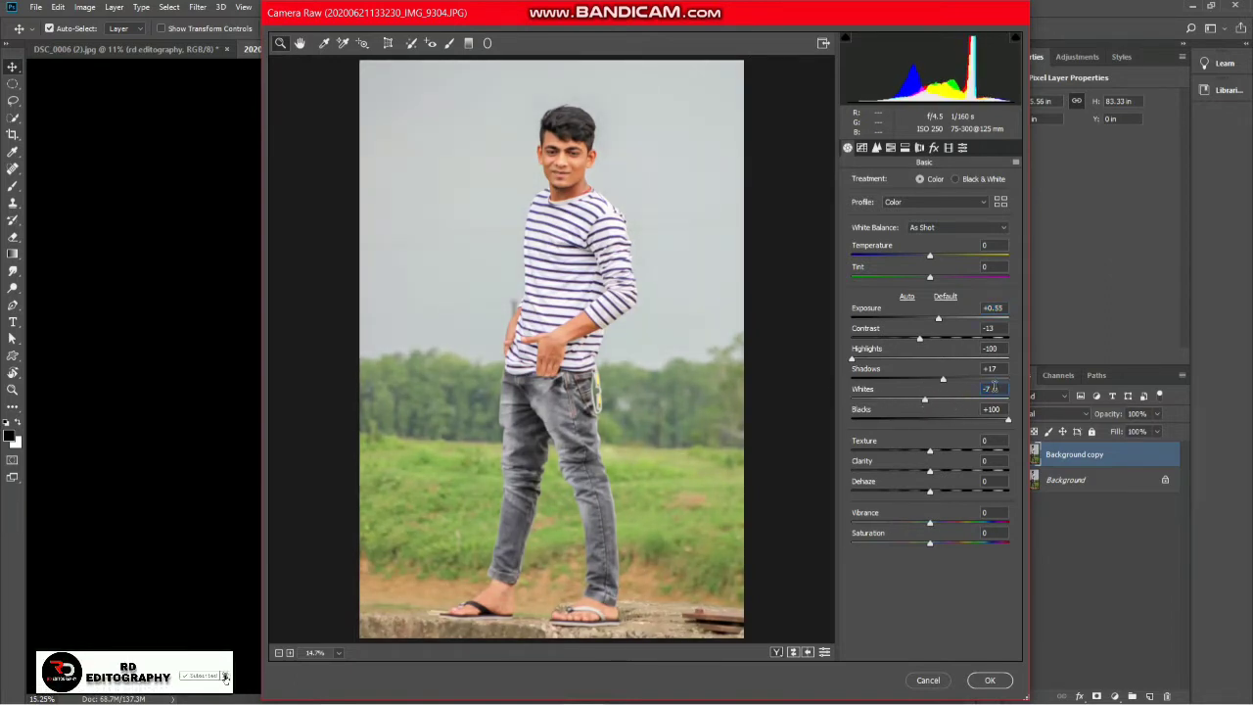
pyautogui.write('00')
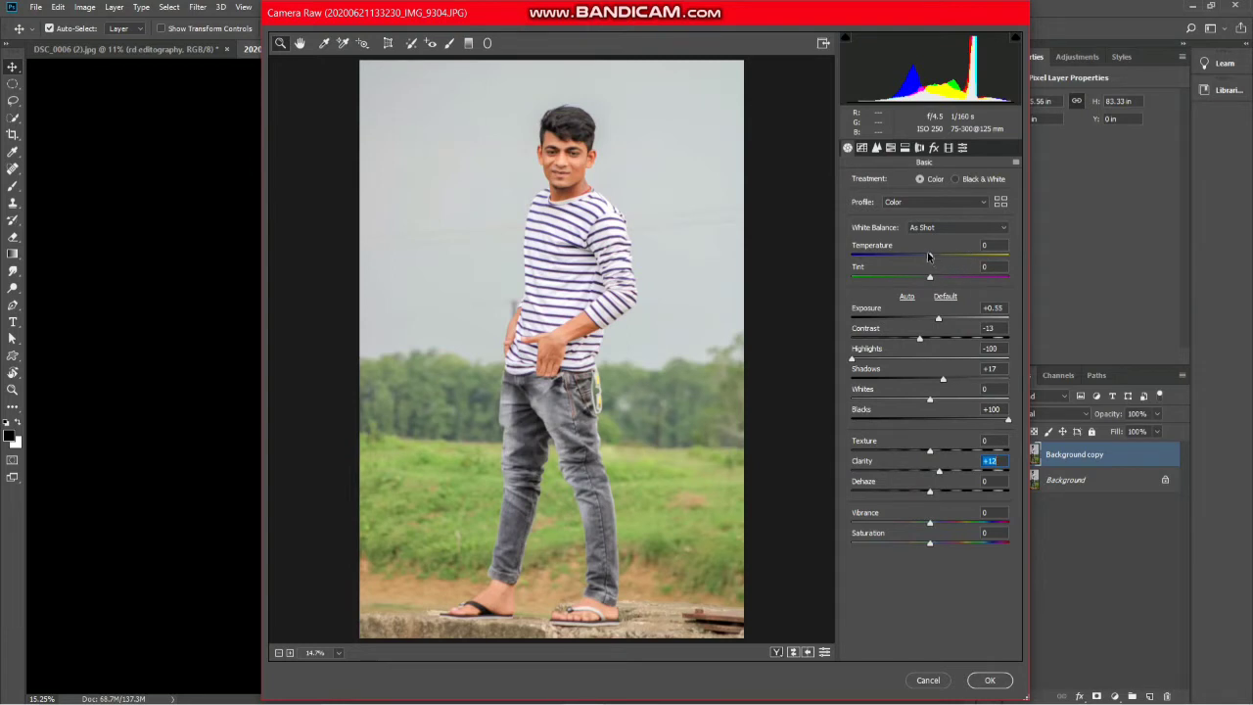
pyautogui.click(862, 148)
# Set Tone Curve Shadows -13 and Darks +24, and raise Oranges luminance to +17
pyautogui.click(920, 455)
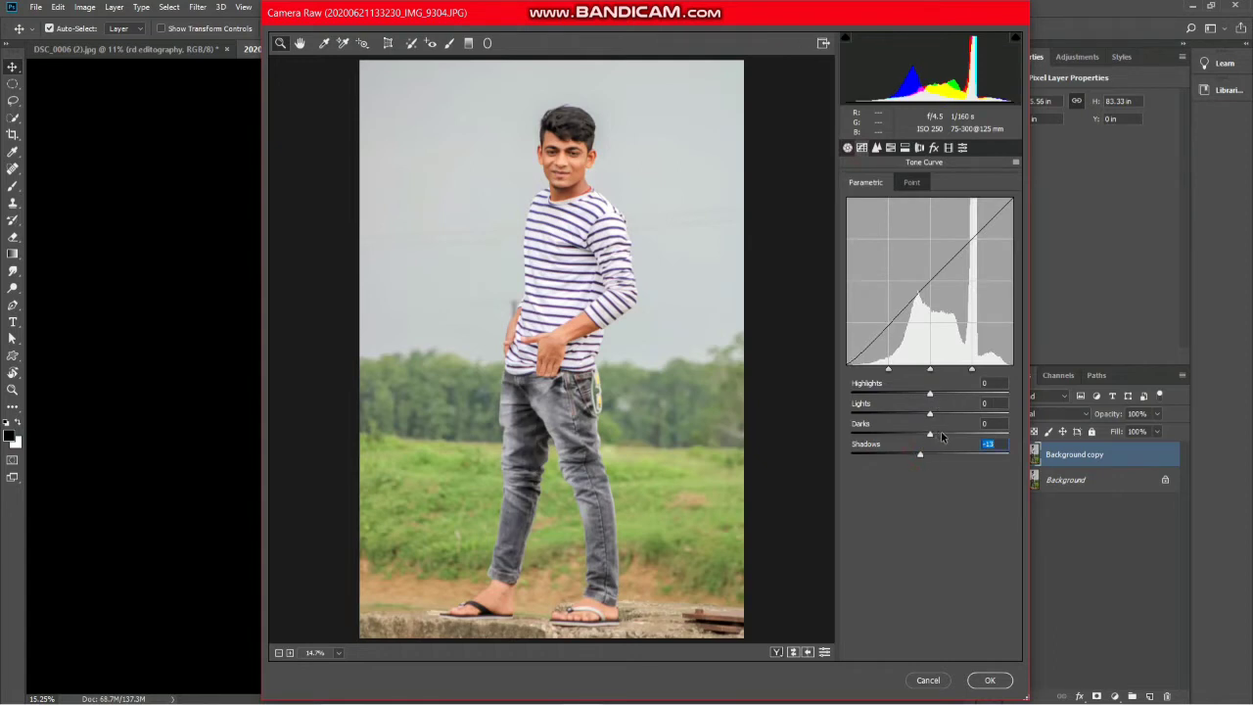
pyautogui.moveTo(942, 438); pyautogui.dragTo(948, 436)
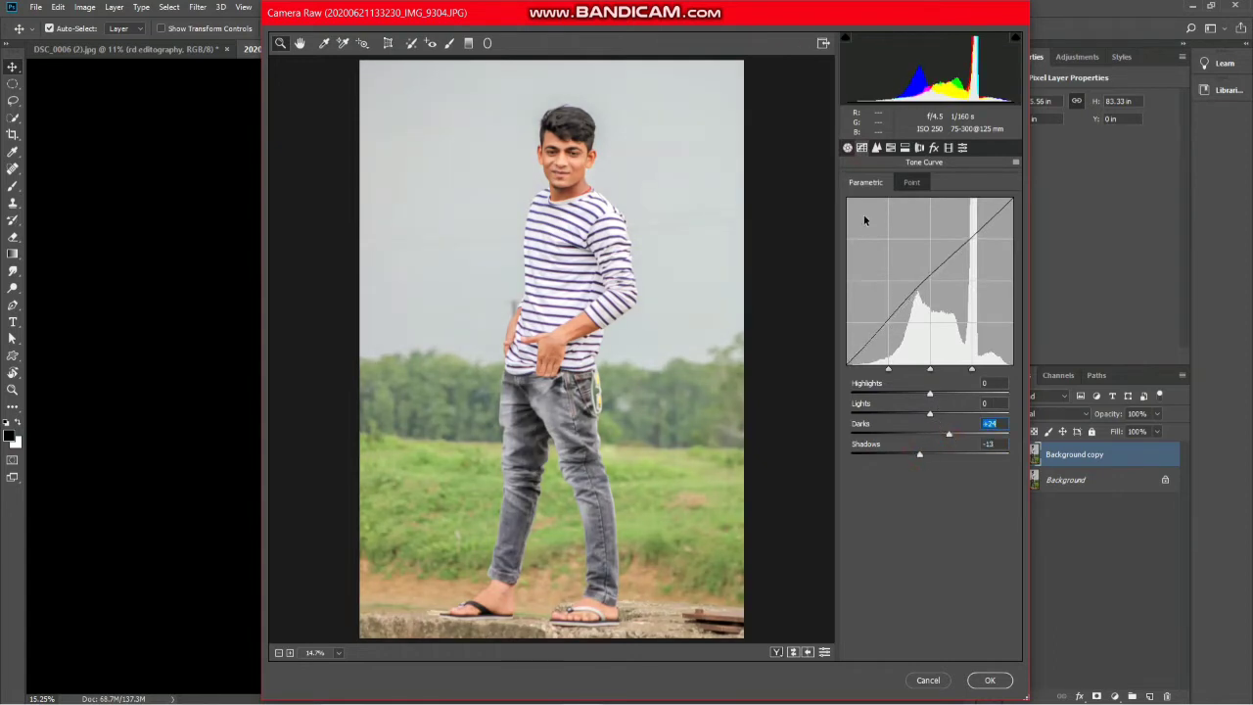
pyautogui.click(890, 147)
pyautogui.click(950, 182)
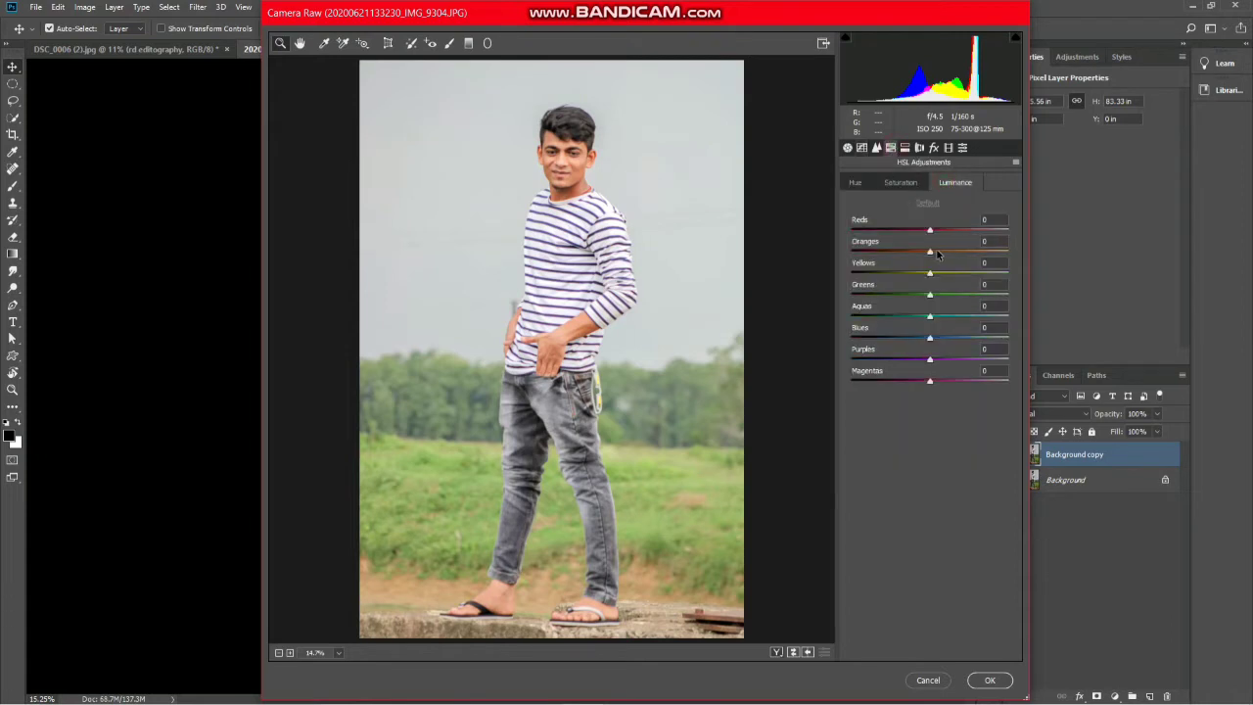
pyautogui.click(938, 252)
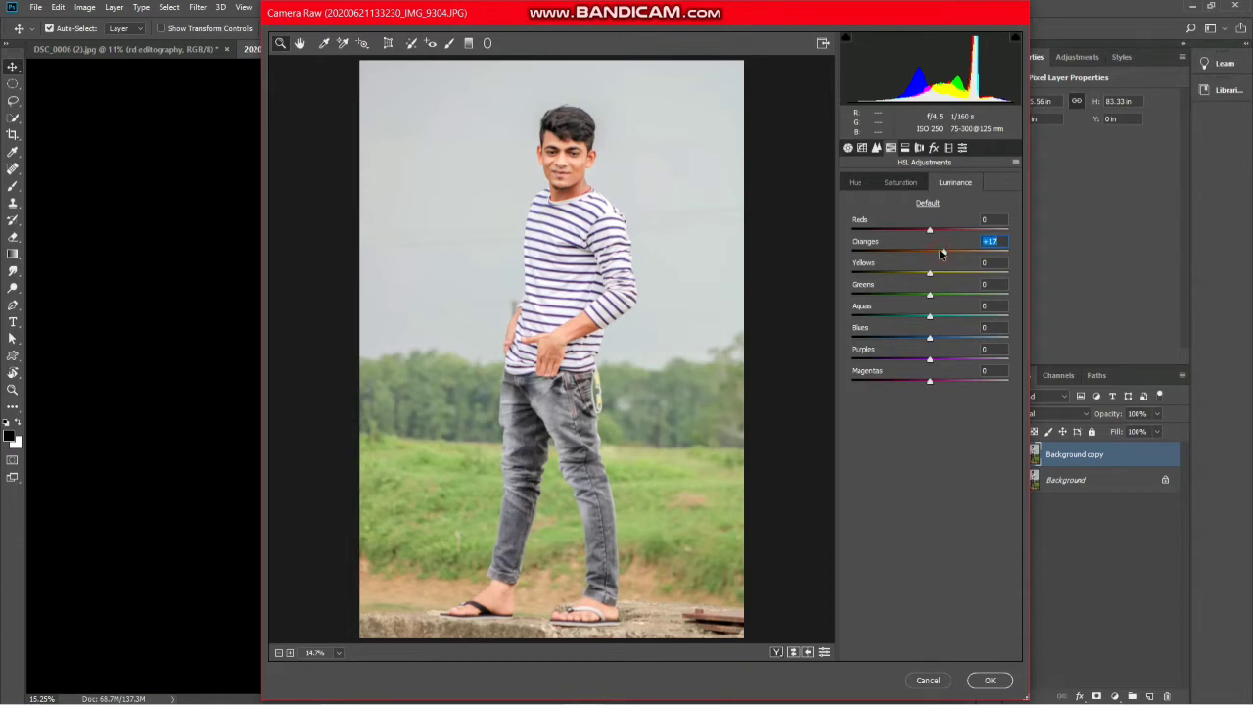
# Drop Greens and Yellows saturation to -100 so the grass turns grey
pyautogui.click(901, 182)
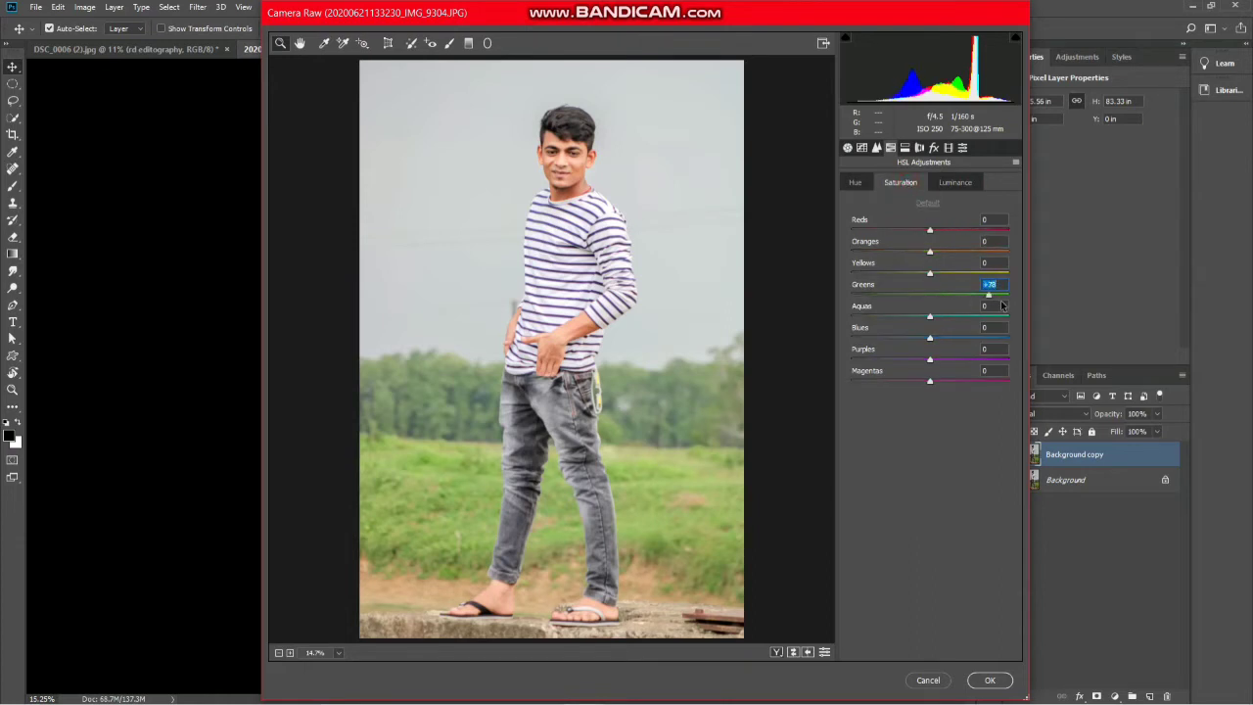
pyautogui.moveTo(989, 294); pyautogui.dragTo(835, 291)
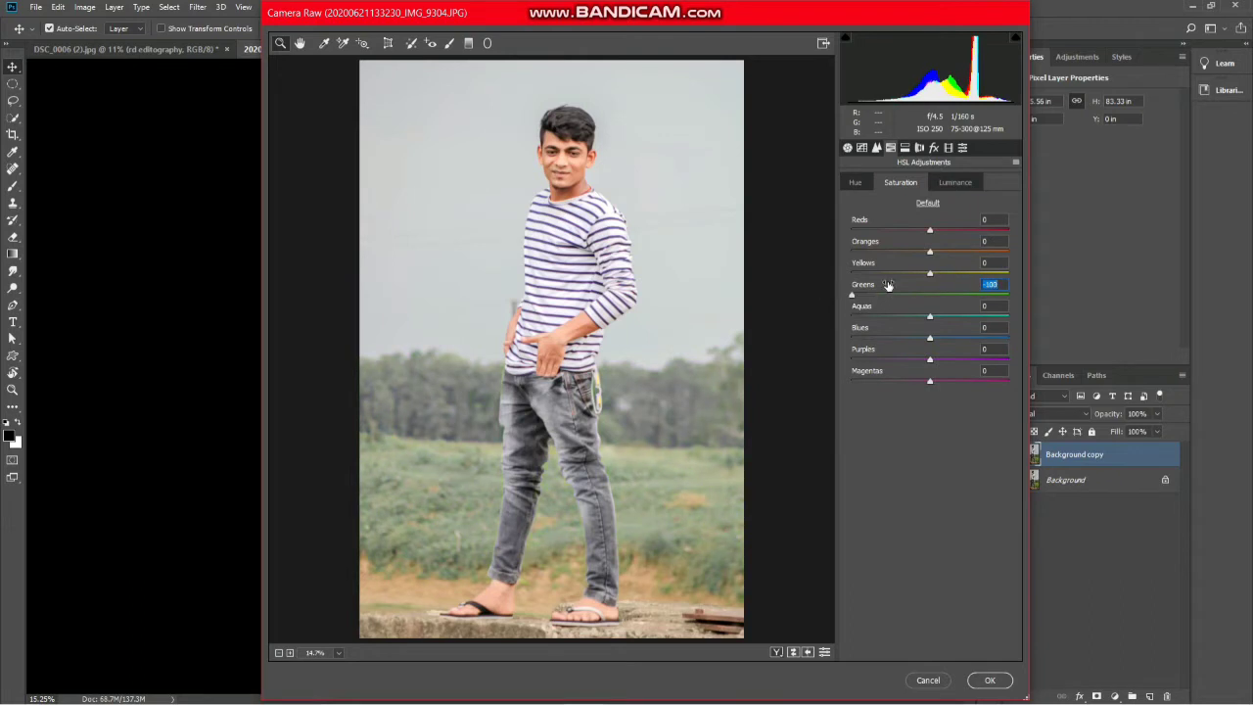
pyautogui.click(930, 273)
pyautogui.moveTo(1035, 289); pyautogui.dragTo(816, 279)
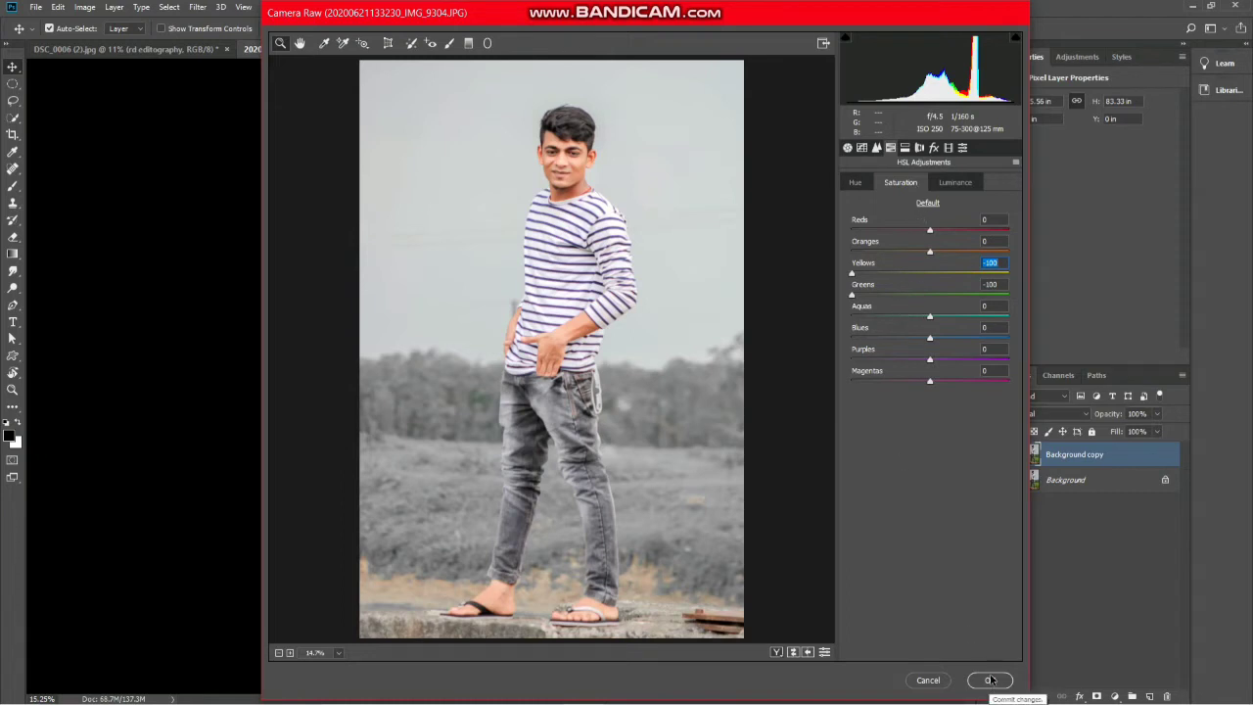
# Set Calibration primary saturation to Red -4, Green -21, Blue -21 and apply the Camera Raw grade
pyautogui.click(949, 147)
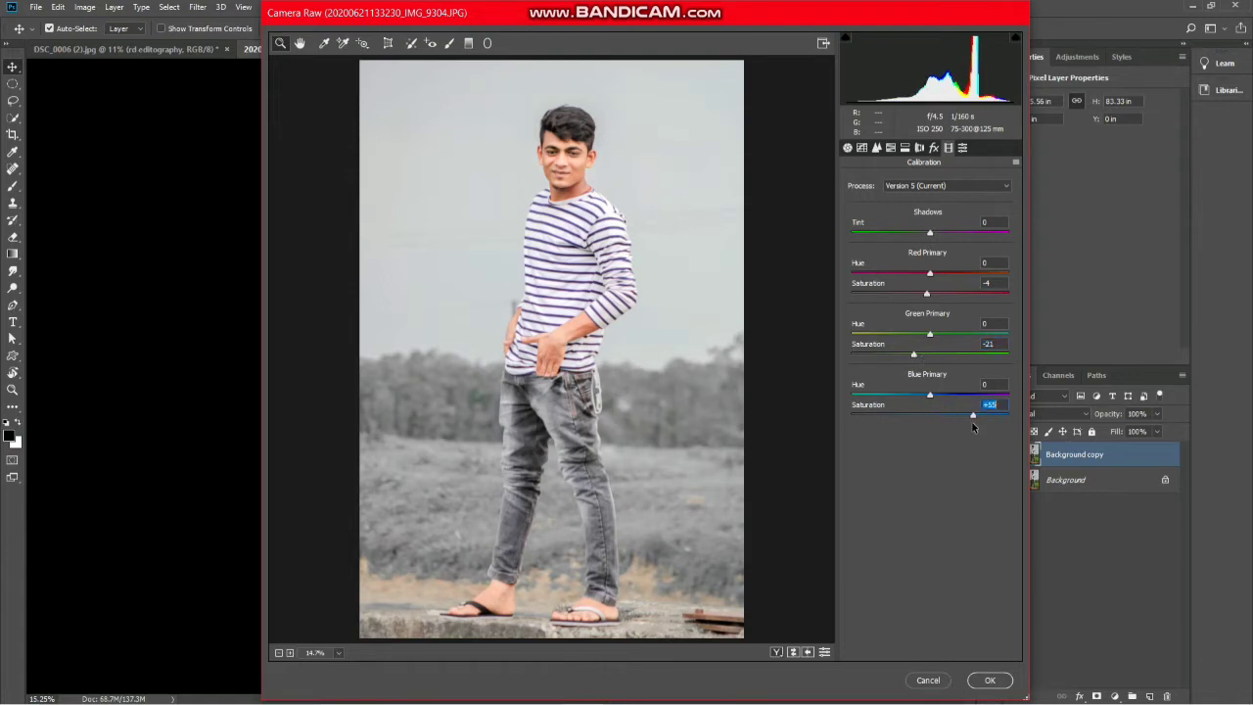
pyautogui.moveTo(980, 423); pyautogui.dragTo(894, 412)
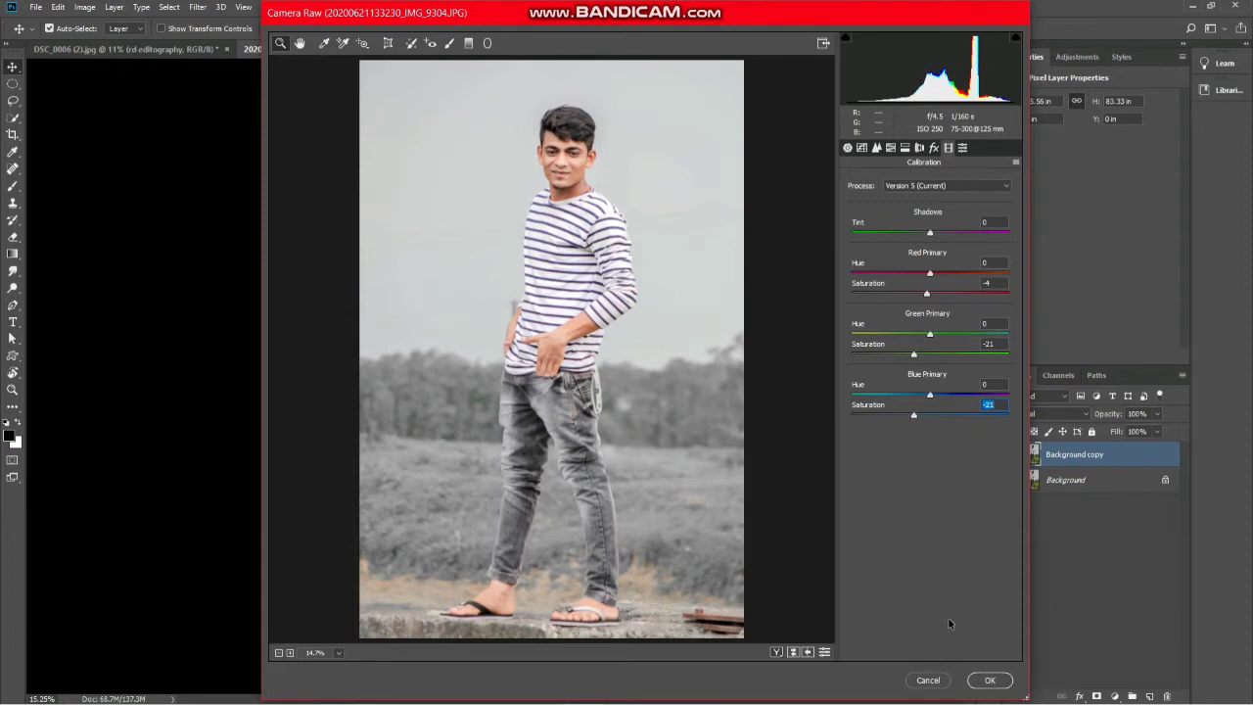
pyautogui.click(989, 679)
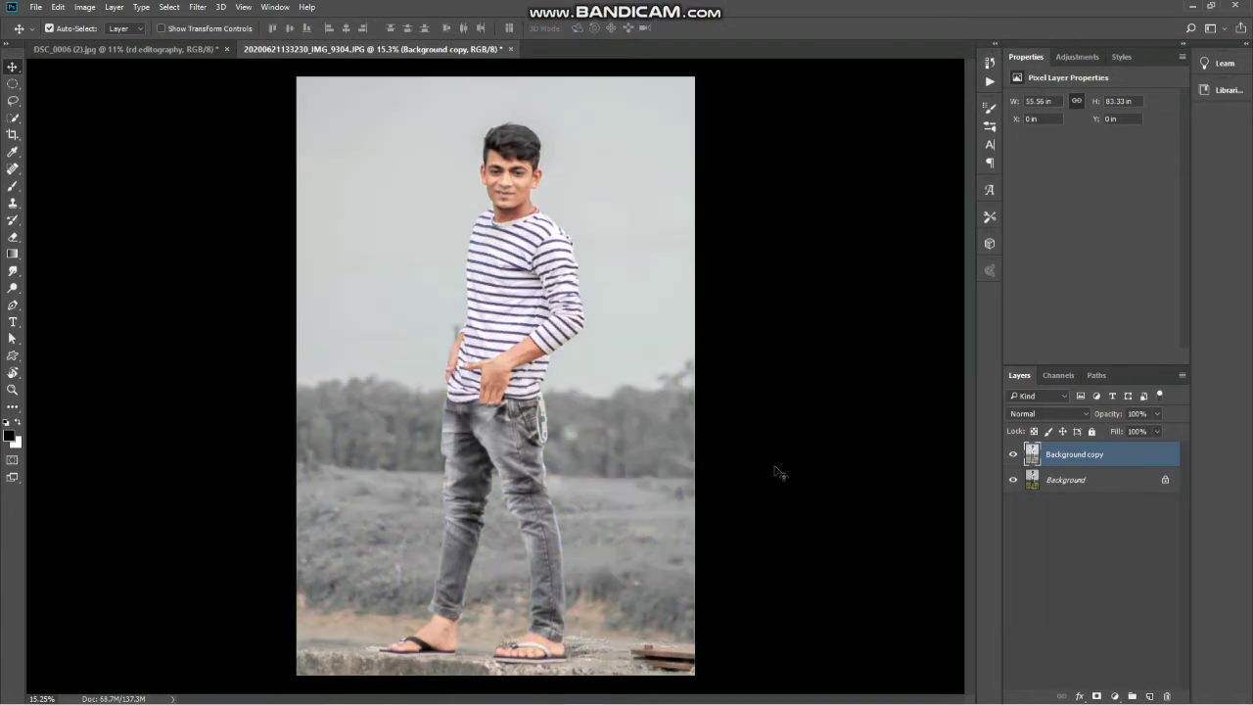
# Smudge the face, ears, lips, chin and neck skin with the Smudge tool at 10% strength
pyautogui.rightClick(10, 271)
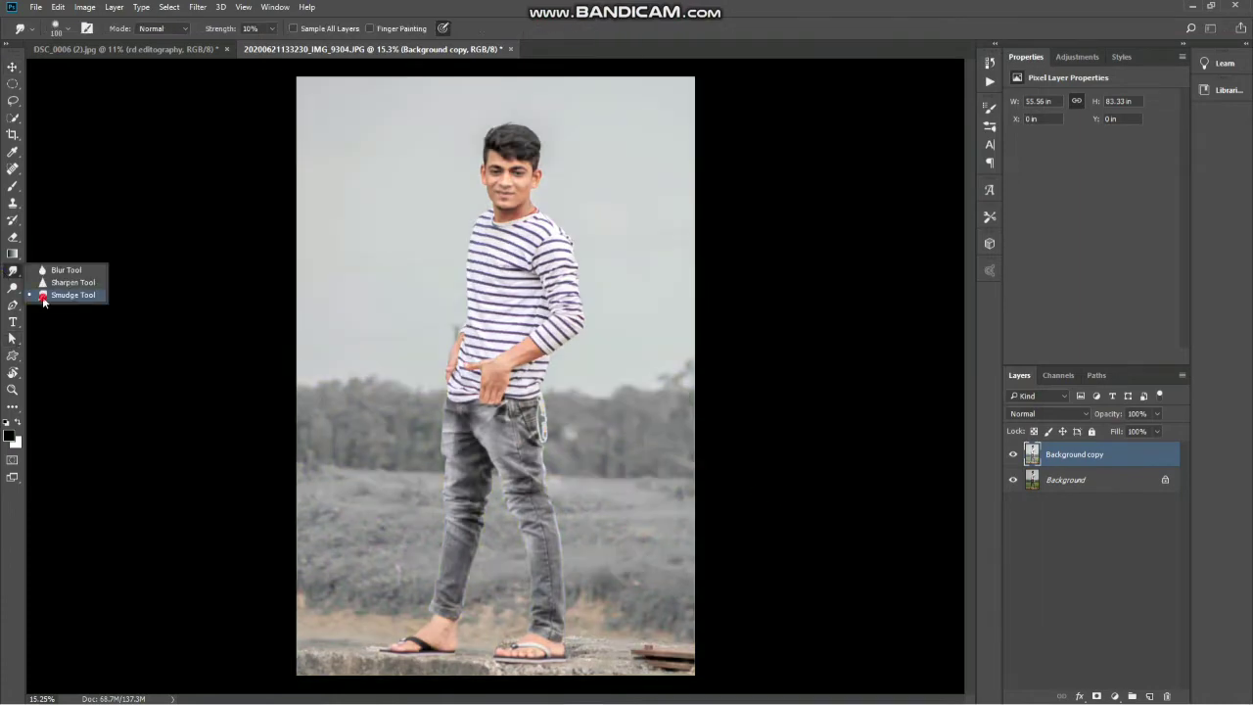
pyautogui.click(59, 296)
pyautogui.moveTo(495, 134); pyautogui.dragTo(550, 212)
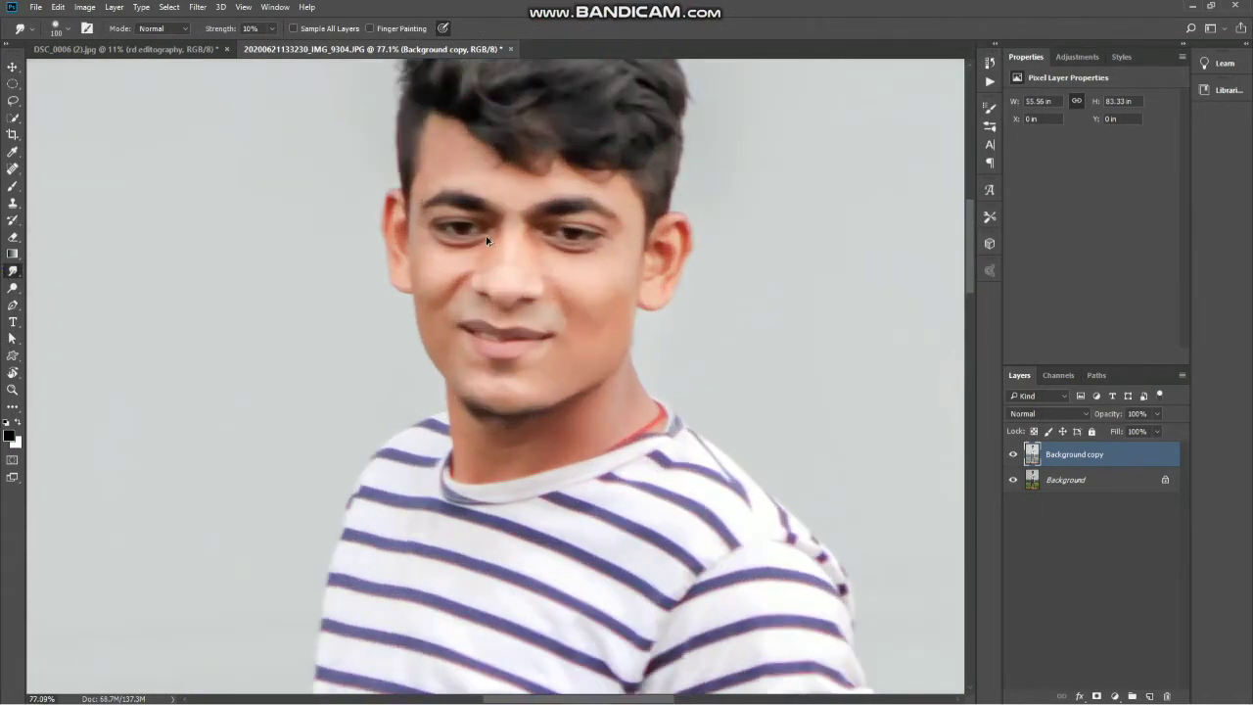
pyautogui.scroll(1, 553, 210)
pyautogui.scroll(1, 553, 210)
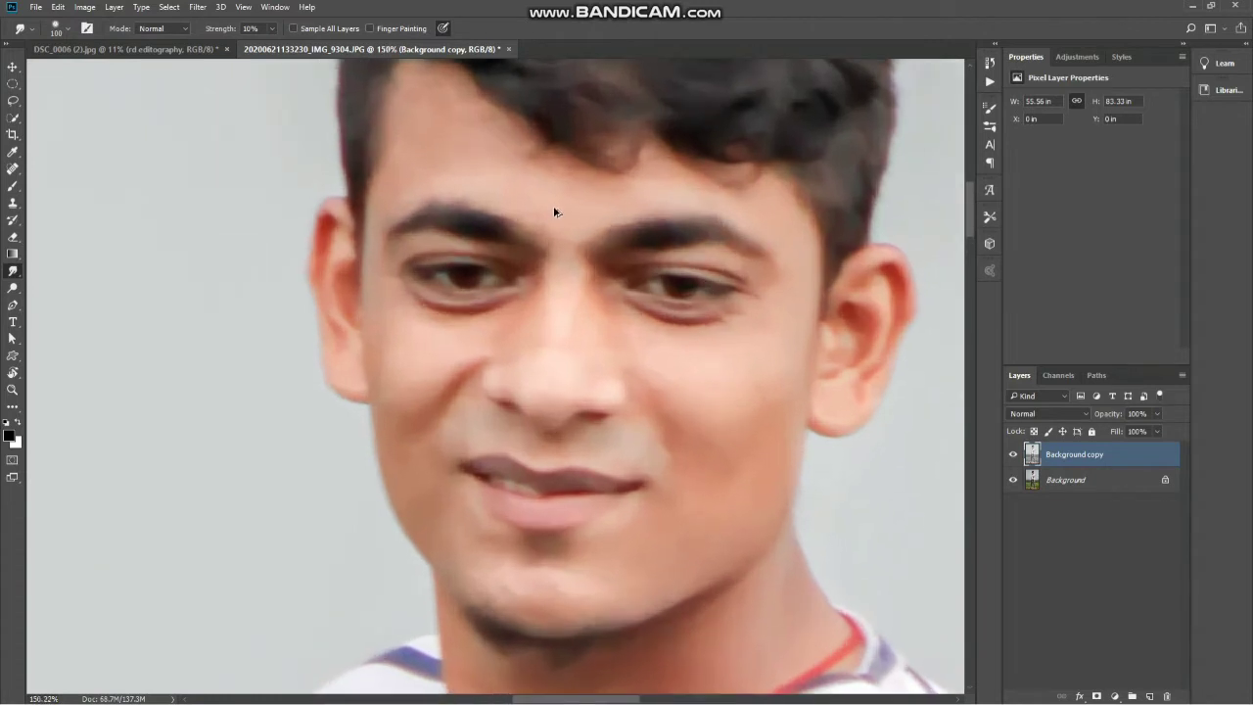
pyautogui.scroll(2, 478, 290)
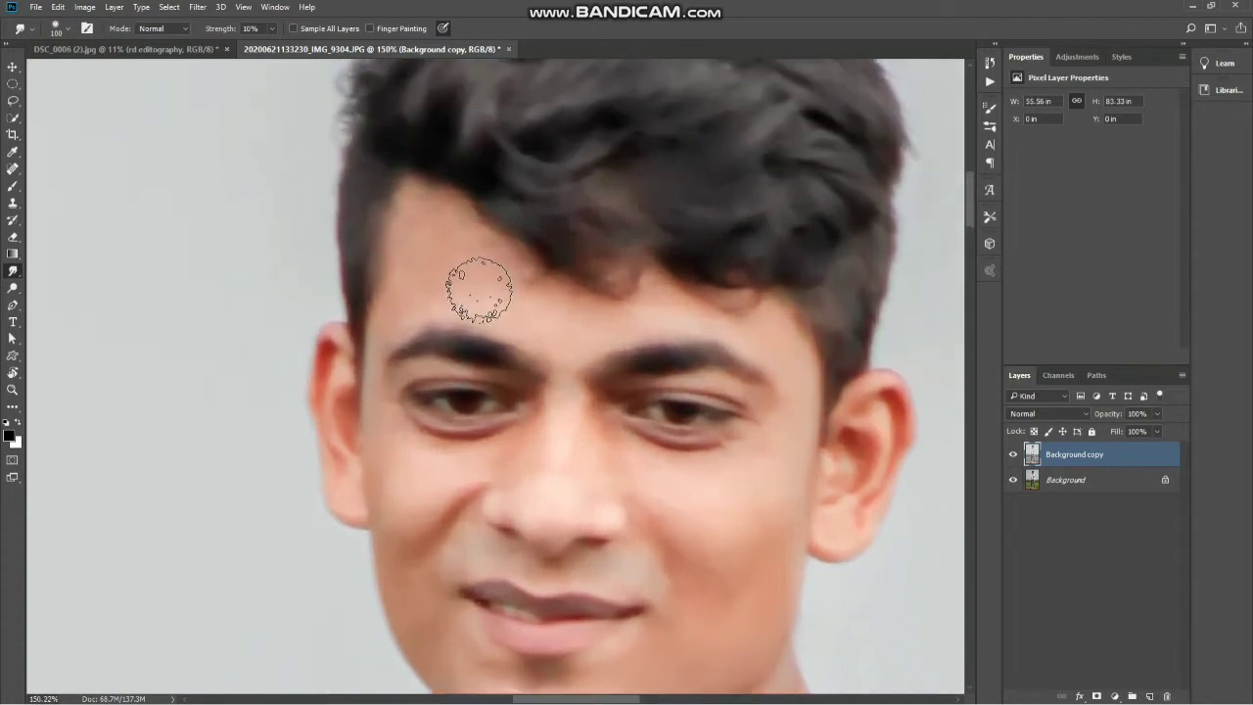
pyautogui.click(58, 29)
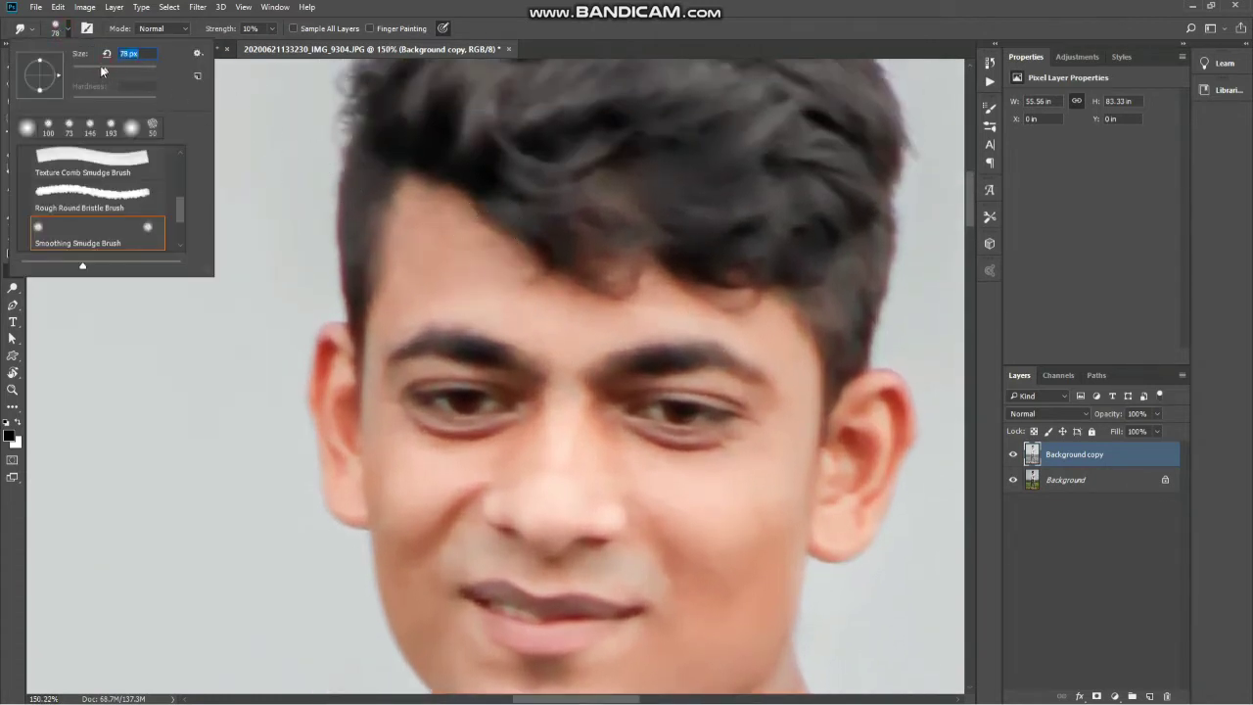
pyautogui.press('Return')
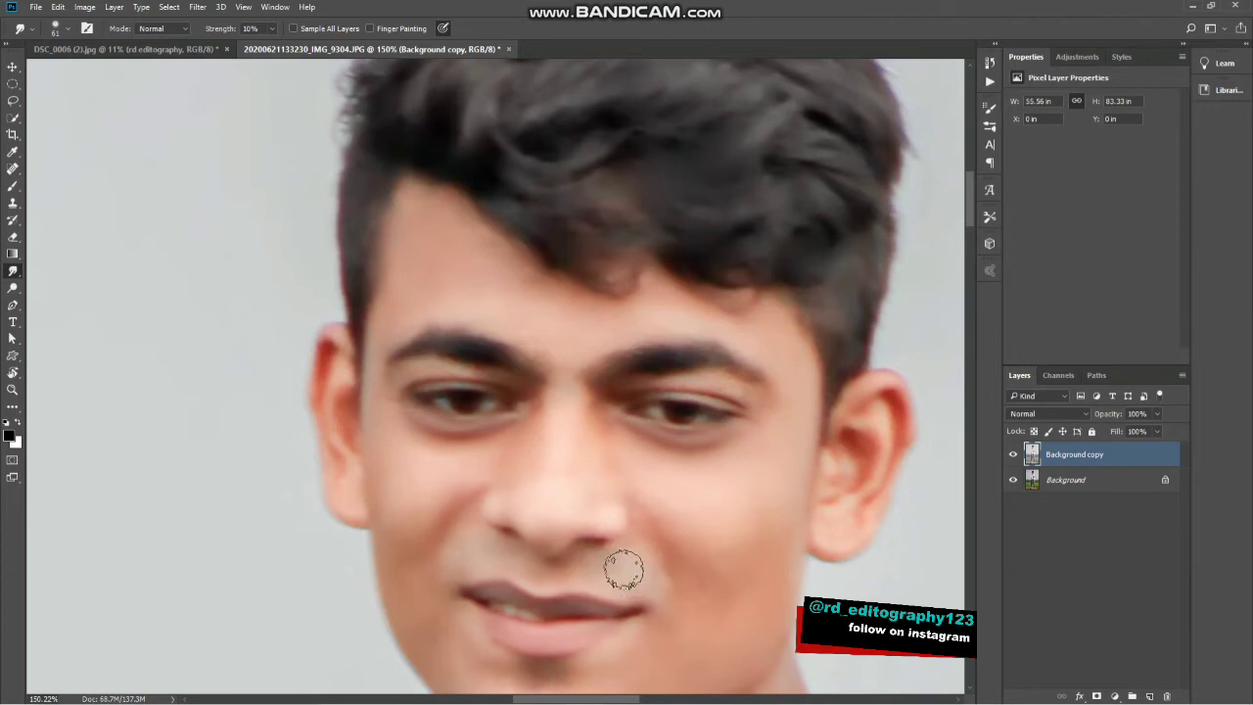
pyautogui.scroll(-5, 773, 509)
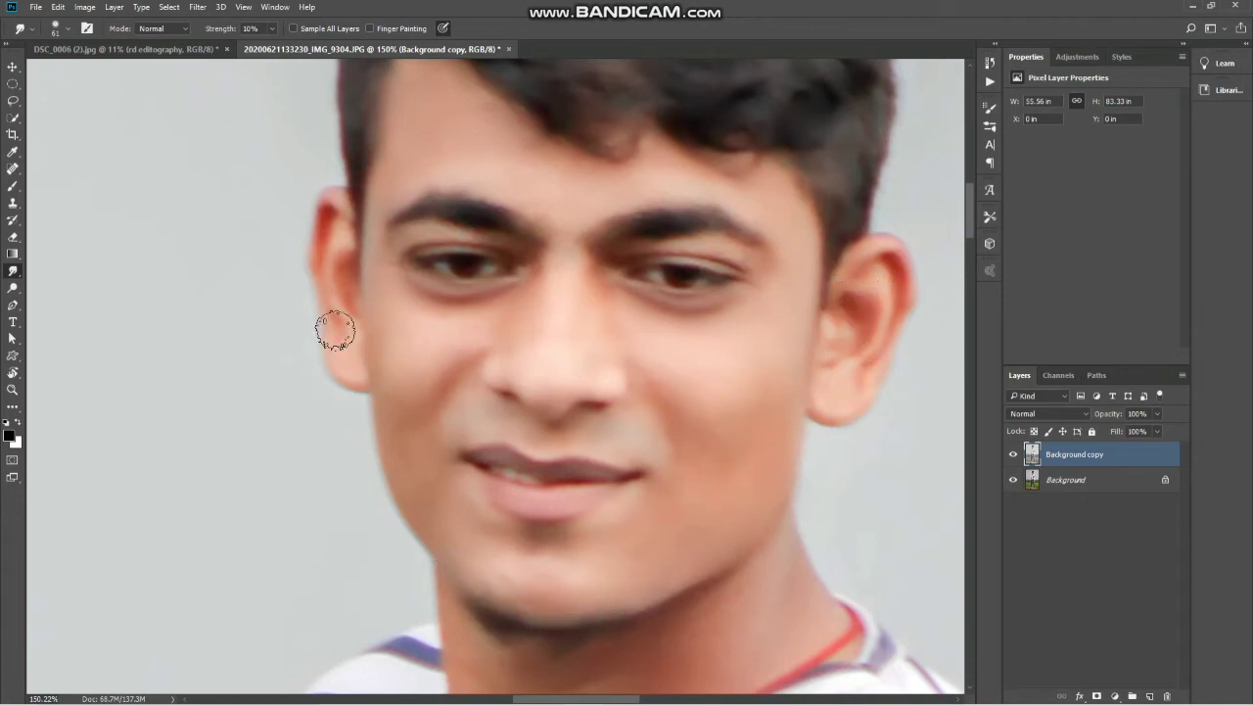
pyautogui.scroll(-1, 507, 468)
pyautogui.scroll(-1, 529, 485)
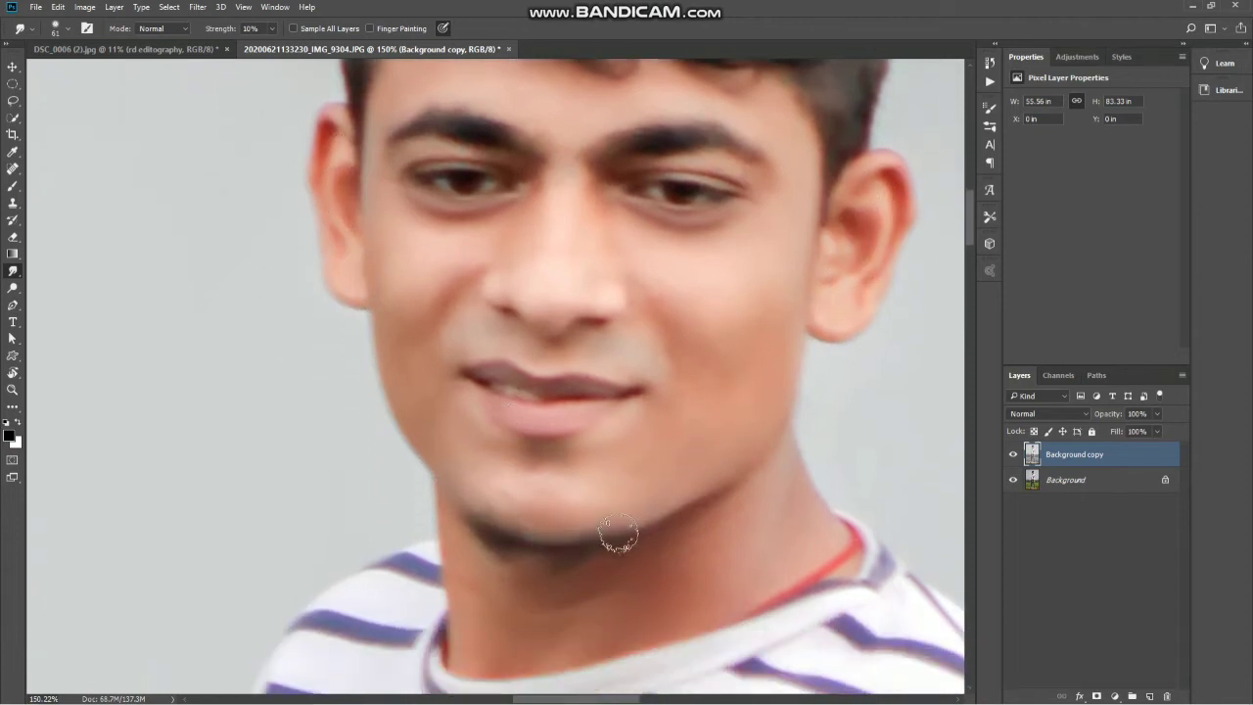
pyautogui.scroll(-2, 685, 470)
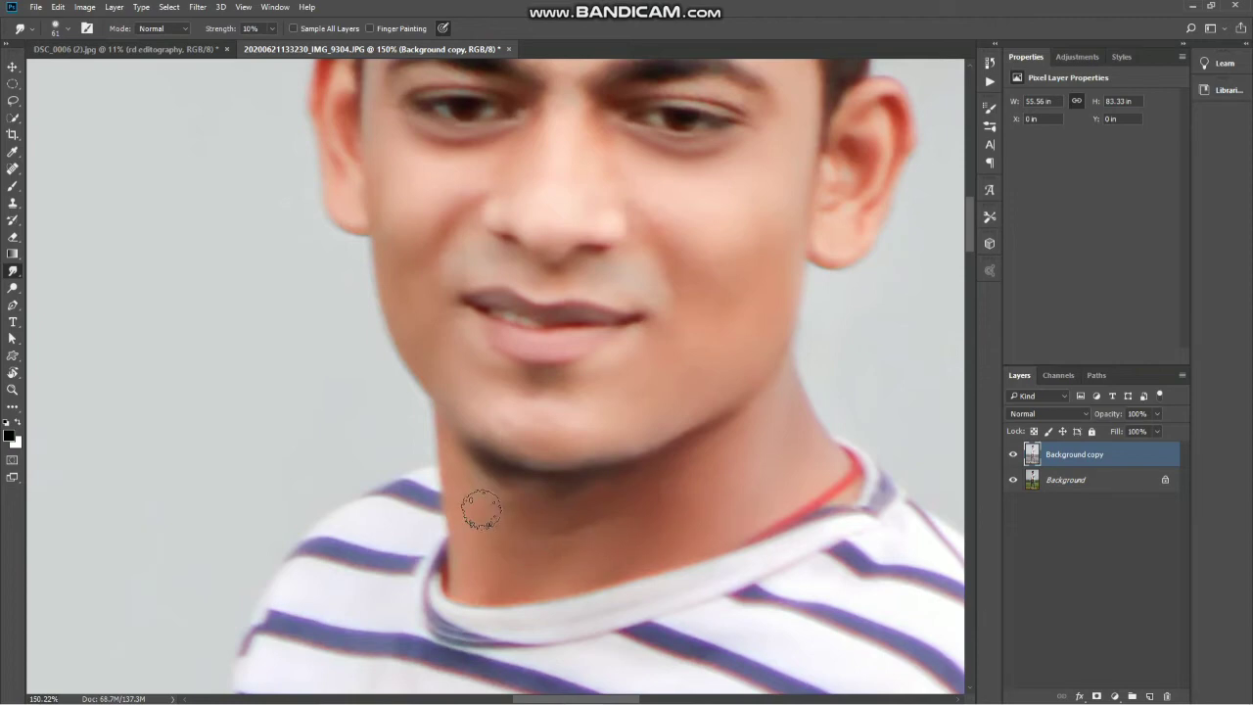
# Enlarge the smudge brush to 117 px and smooth the hand and forearm skin
pyautogui.scroll(-2, 697, 512)
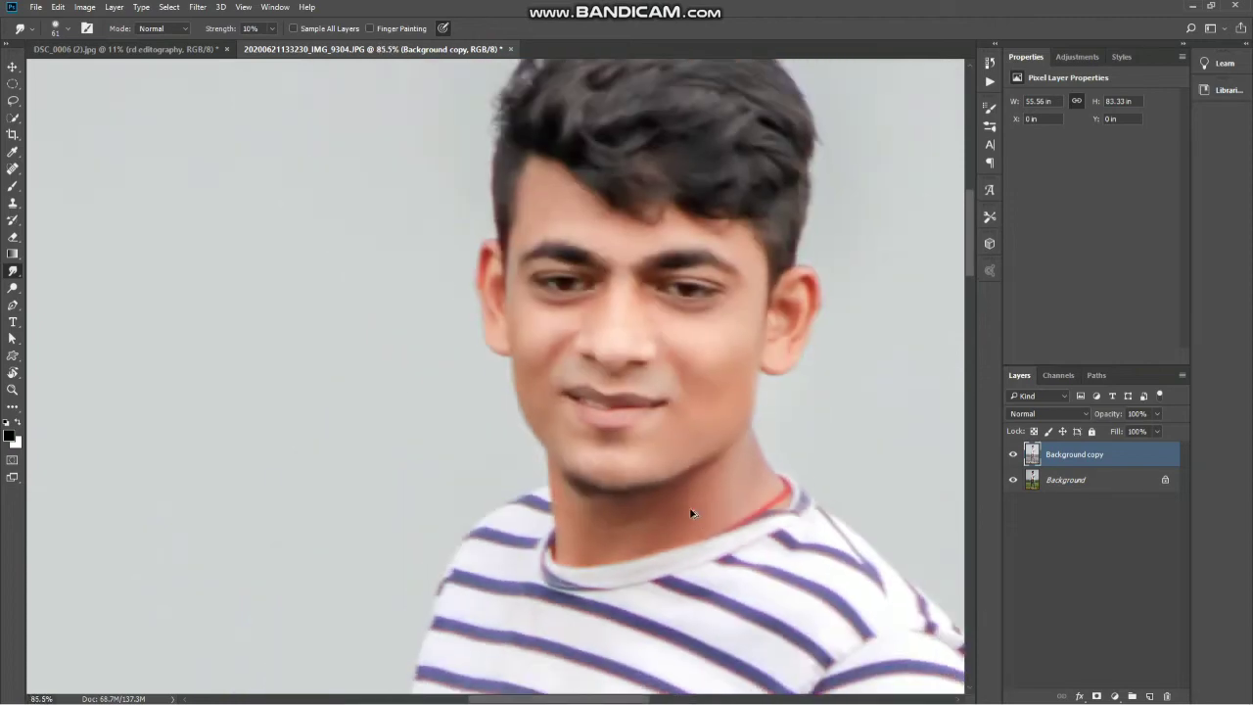
pyautogui.scroll(-3, 698, 512)
pyautogui.scroll(-2, 697, 512)
pyautogui.scroll(3, 481, 374)
pyautogui.scroll(2, 481, 374)
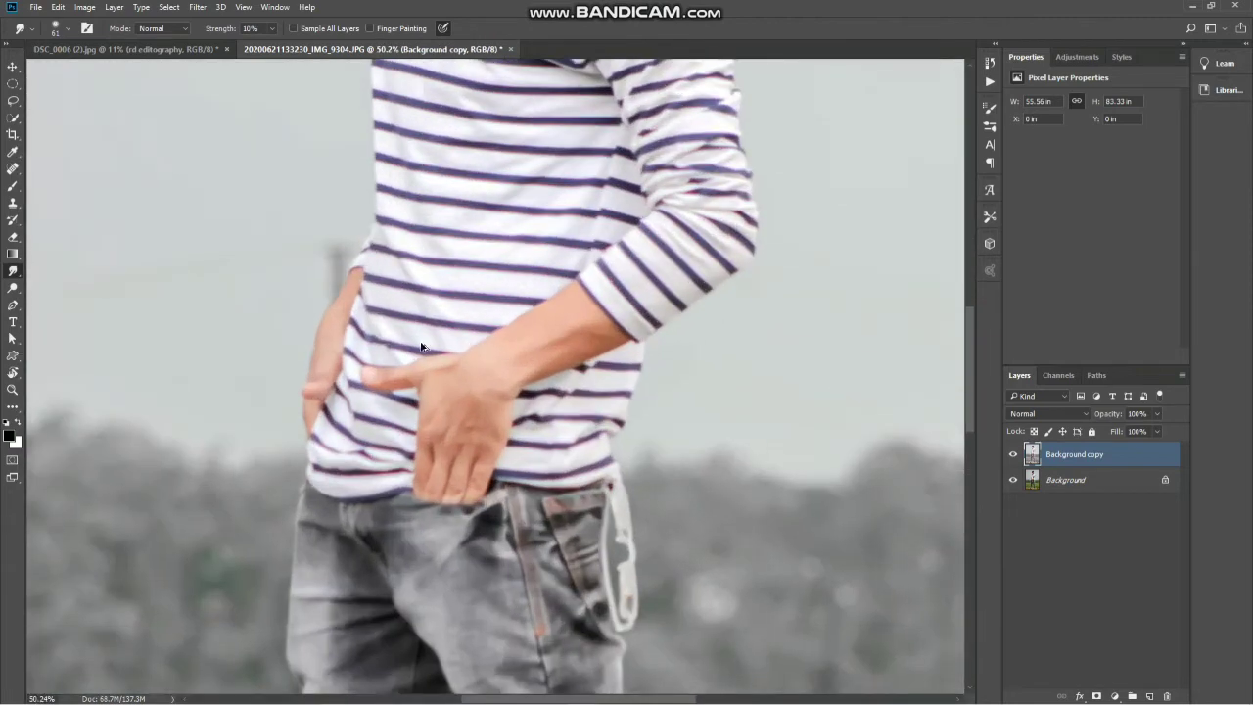
pyautogui.scroll(2, 424, 358)
pyautogui.scroll(2, 638, 363)
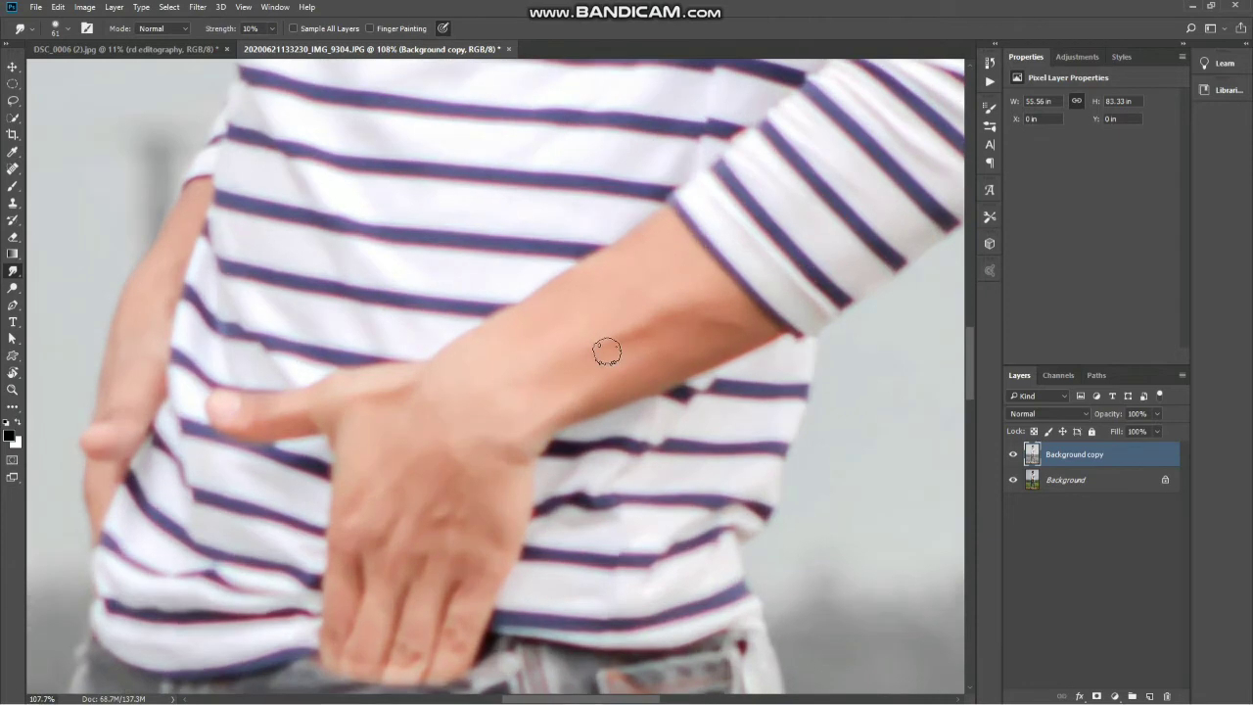
pyautogui.click(67, 28)
pyautogui.click(110, 66)
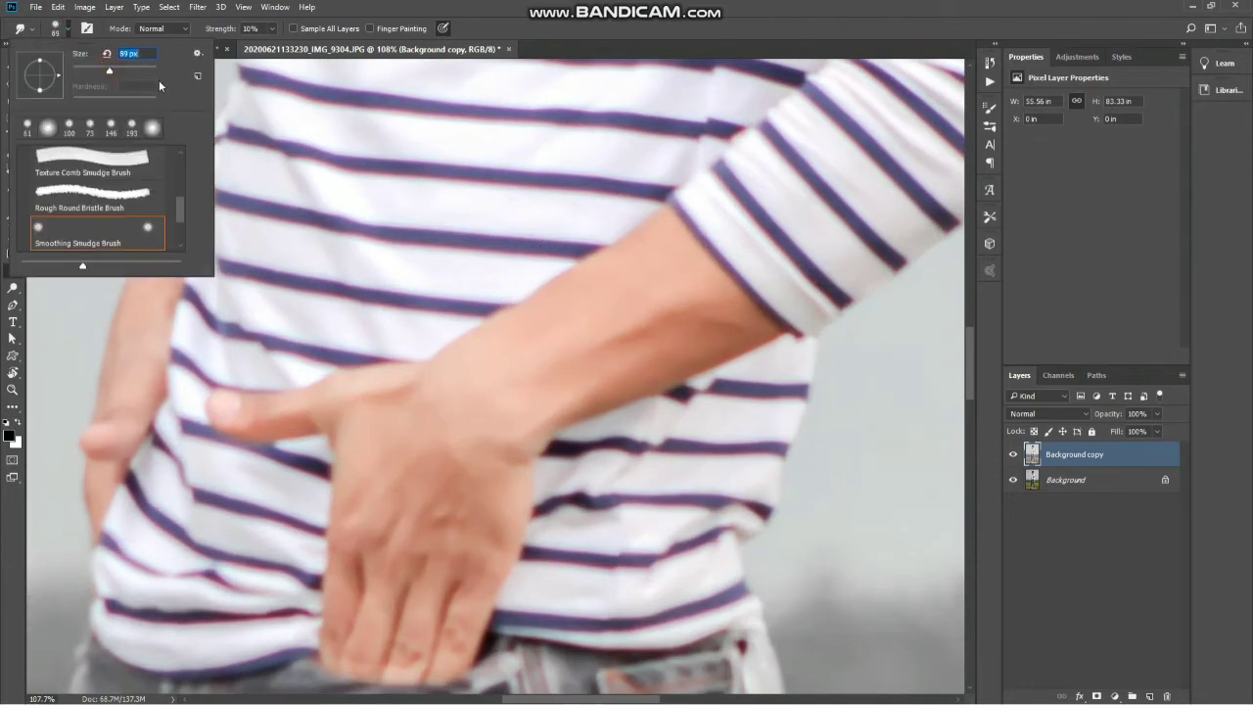
pyautogui.write('117')
pyautogui.press('Return')
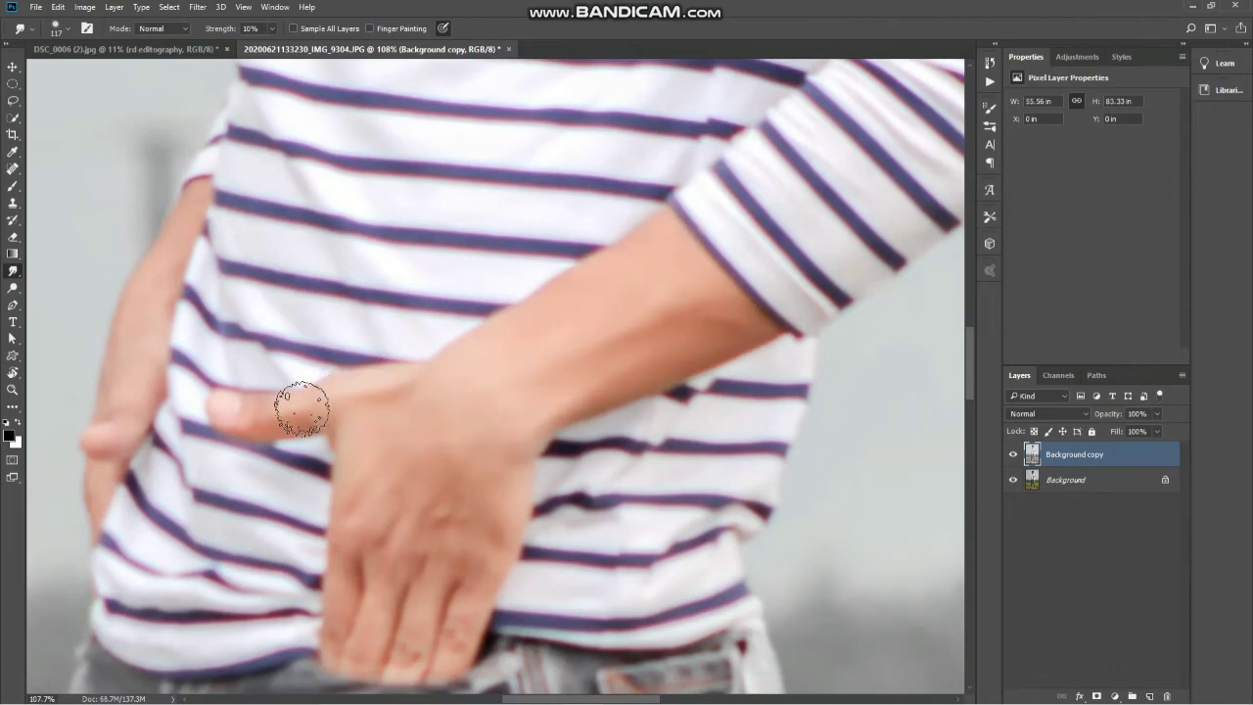
pyautogui.moveTo(302, 405); pyautogui.dragTo(431, 445)
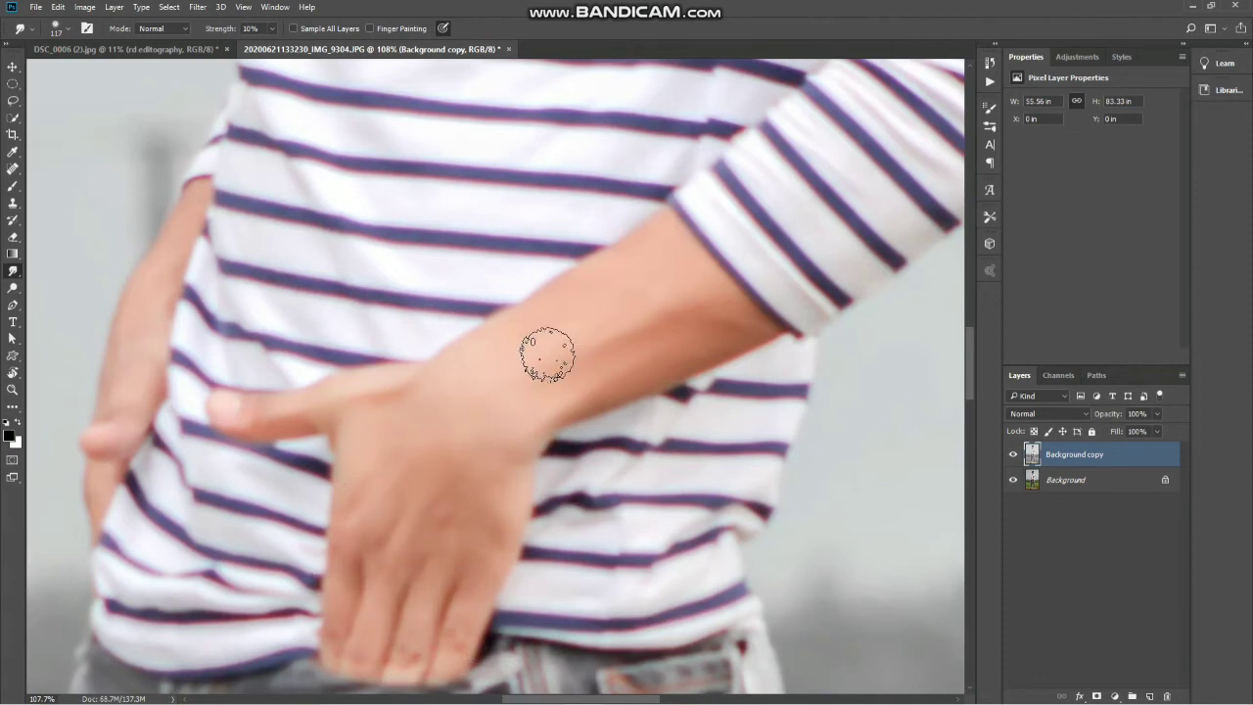
# Zoom in on the feet and smudge-smooth the ankles, feet and toes
pyautogui.hotkey('ctrl', '0')
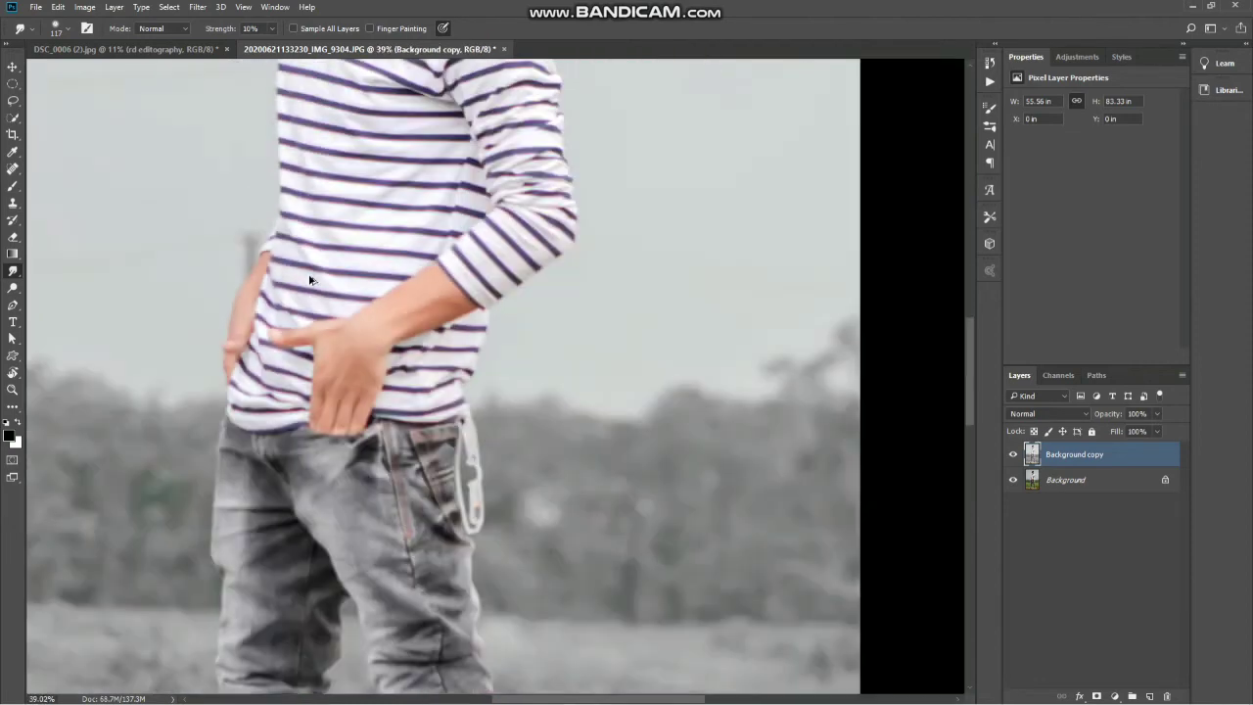
pyautogui.scroll(2, 455, 651)
pyautogui.scroll(2, 460, 607)
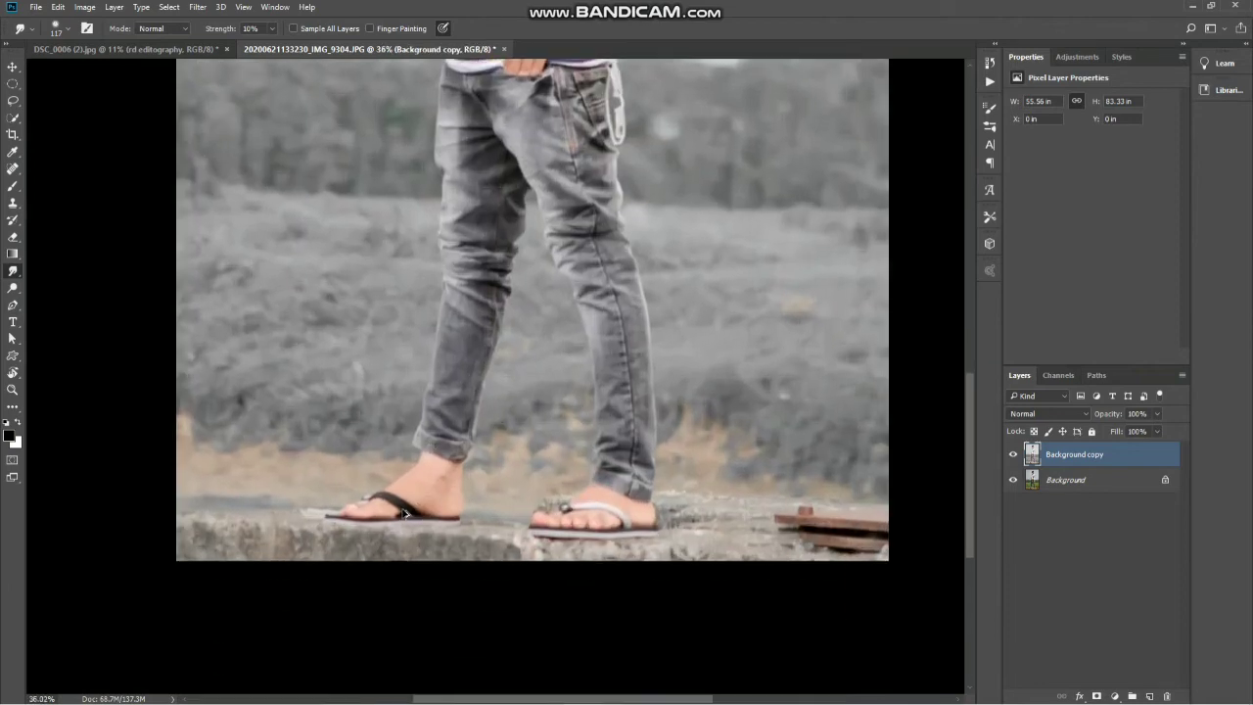
pyautogui.scroll(2, 479, 529)
pyautogui.scroll(2, 489, 480)
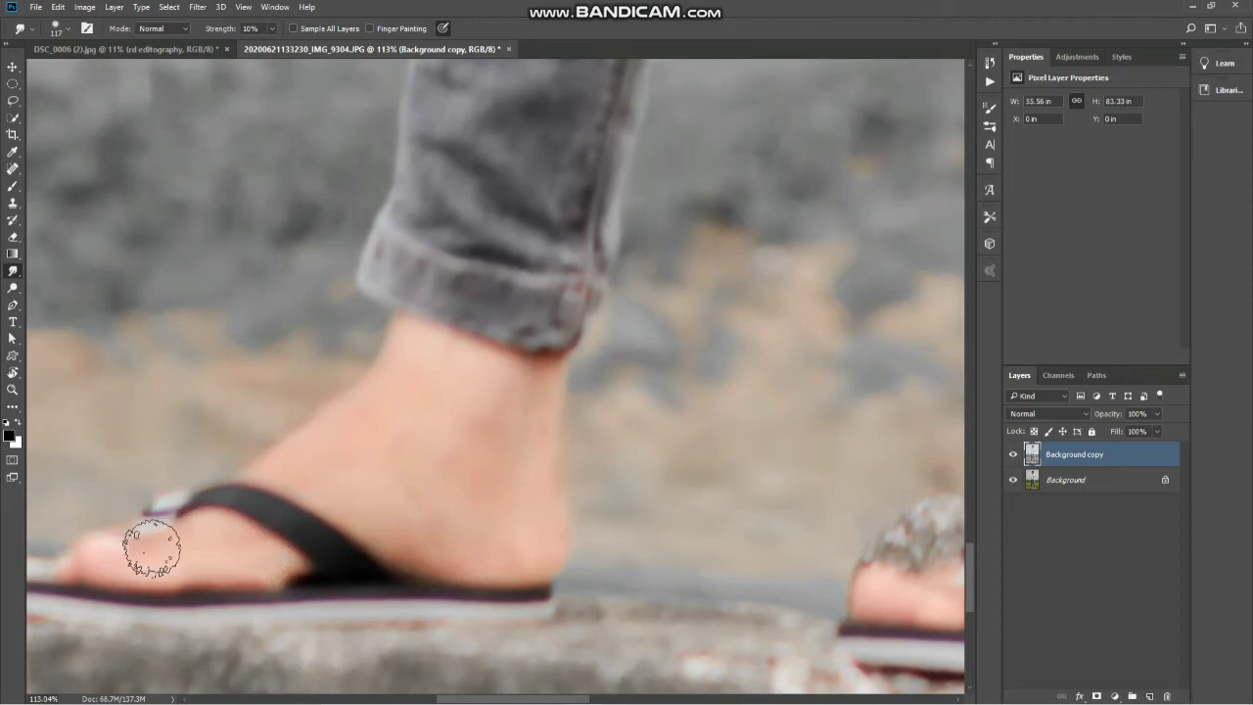
pyautogui.scroll(-3, 470, 561)
pyautogui.scroll(-1, 900, 616)
pyautogui.scroll(3, 742, 551)
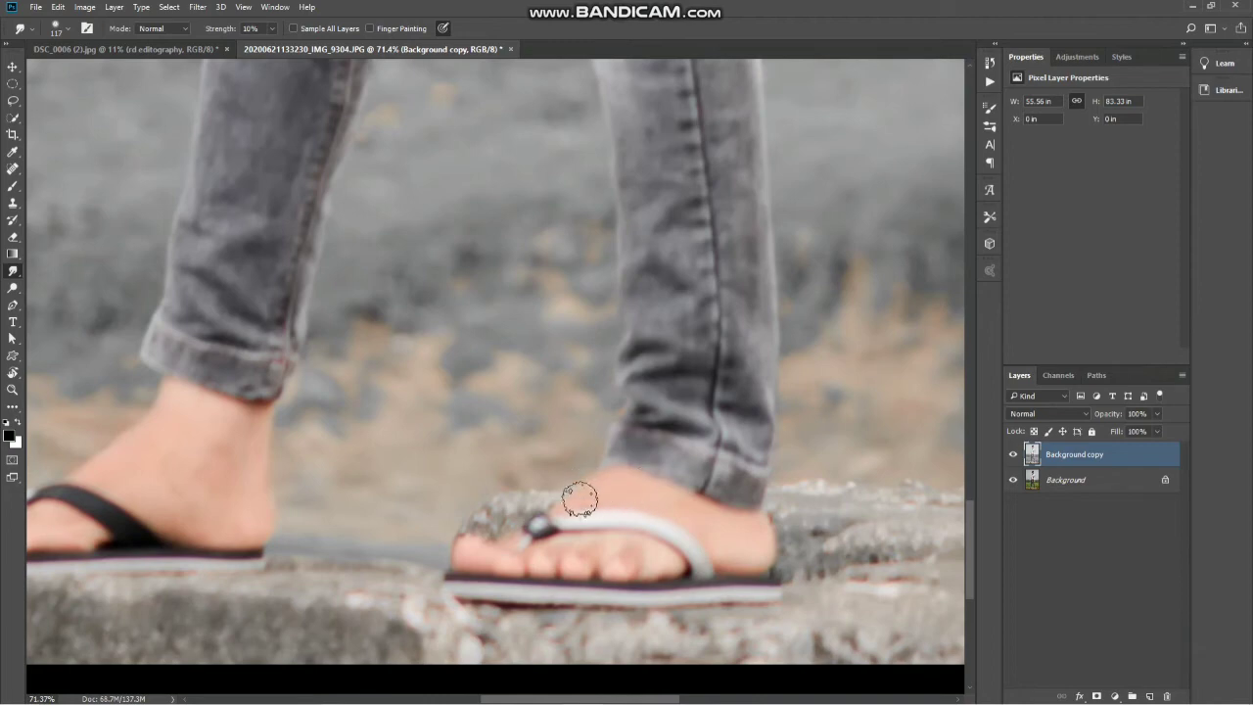
pyautogui.click(460, 554)
pyautogui.scroll(-6, 626, 529)
pyautogui.scroll(1, 661, 516)
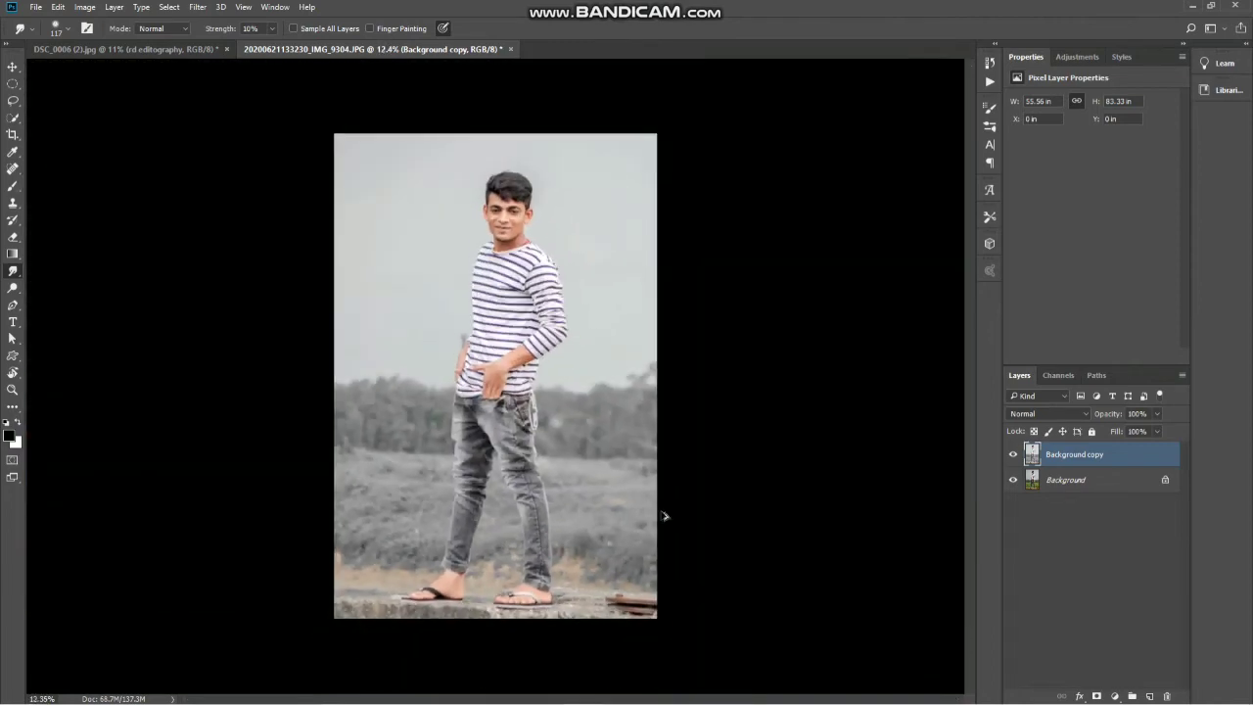
# Toggle Background copy visibility to compare before and after, then reopen the Camera Raw Filter
pyautogui.click(1014, 454)
pyautogui.click(1014, 454)
pyautogui.click(197, 7)
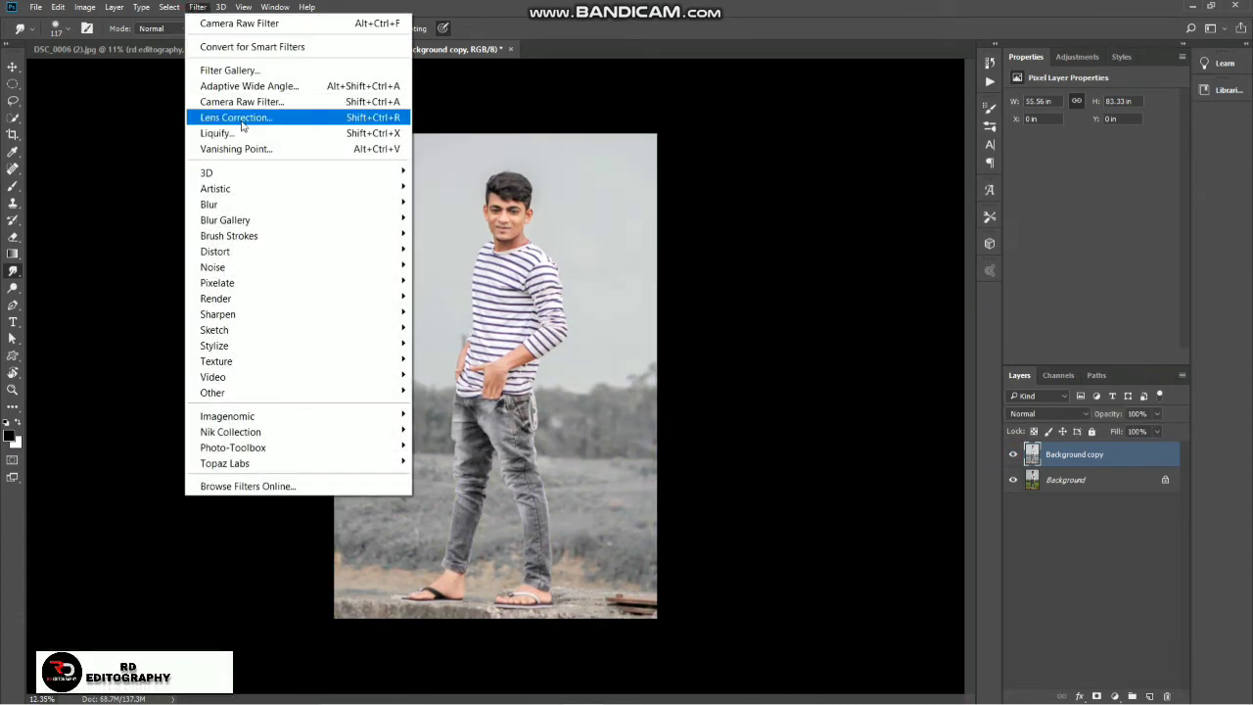
pyautogui.click(242, 117)
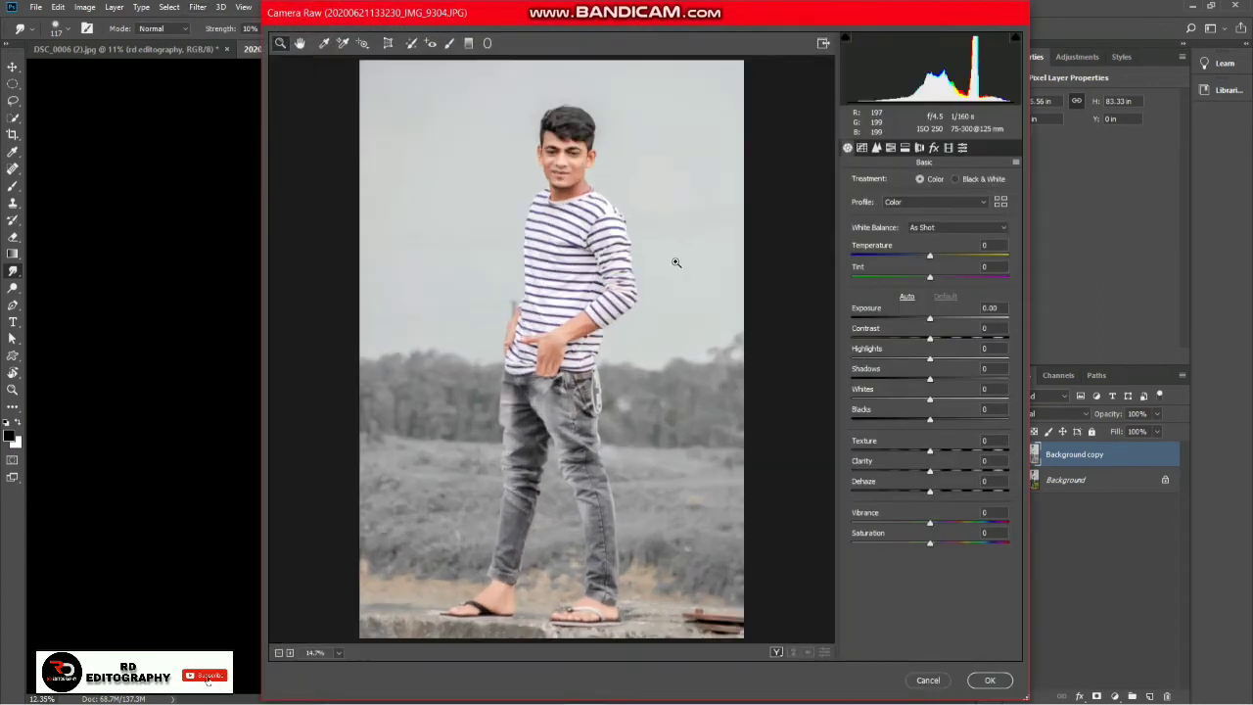
# Tint the highlights teal with split toning Hue 128 and Saturation 19
pyautogui.click(903, 148)
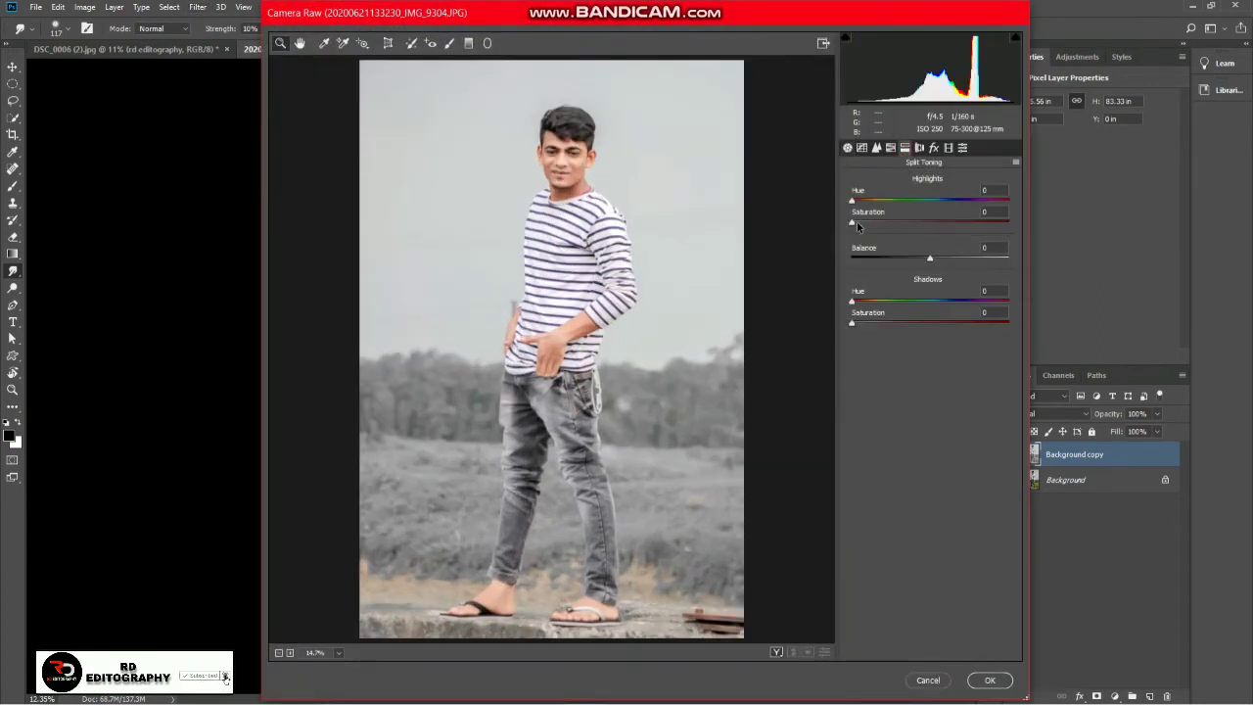
pyautogui.moveTo(857, 223)
pyautogui.mouseDown()
pyautogui.moveTo(879, 225)
pyautogui.moveTo(881, 203)
pyautogui.moveTo(930, 210)
pyautogui.mouseUp()
pyautogui.moveTo(901, 201); pyautogui.dragTo(906, 204)
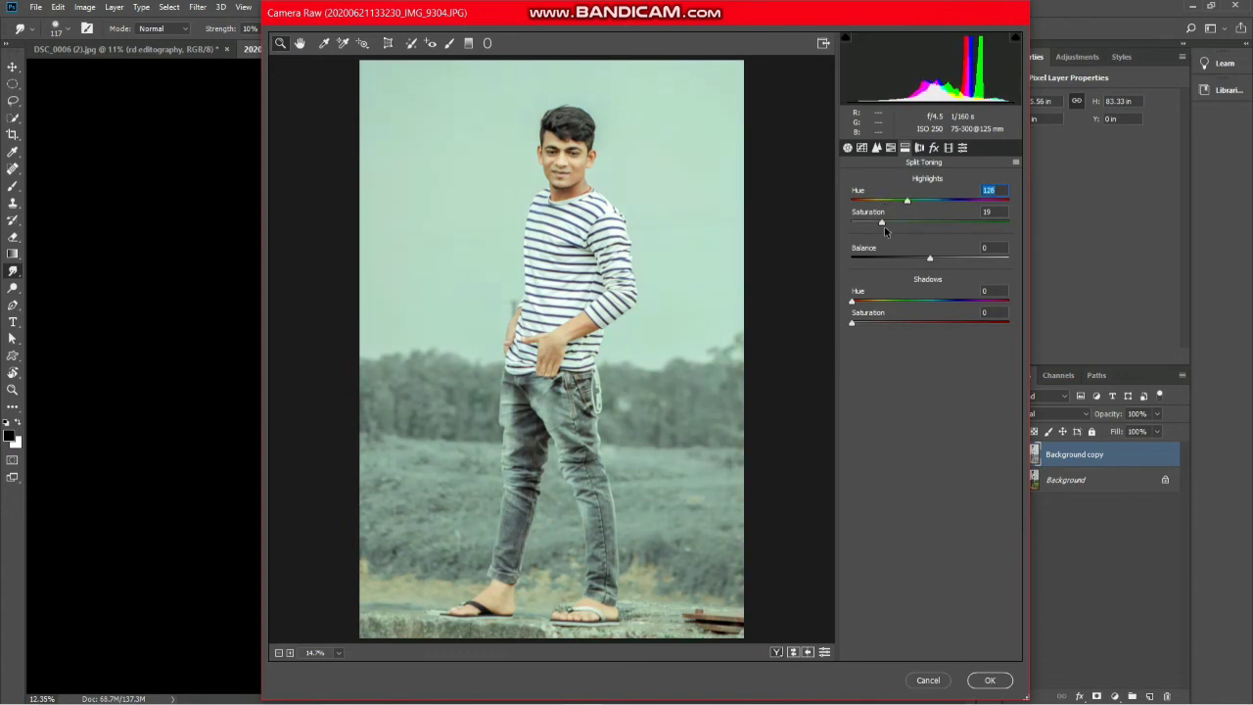
pyautogui.click(881, 224)
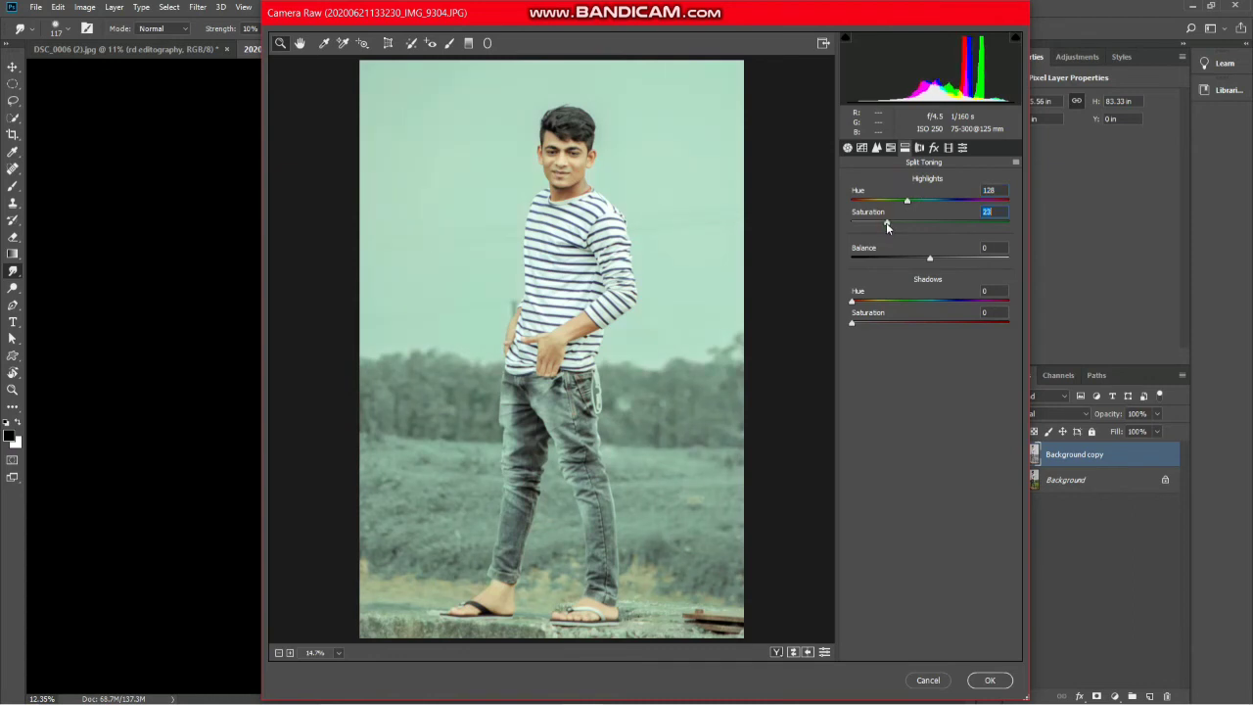
# Raise Oranges luminance to +8 in the HSL panel
pyautogui.click(890, 148)
pyautogui.click(955, 182)
pyautogui.click(935, 250)
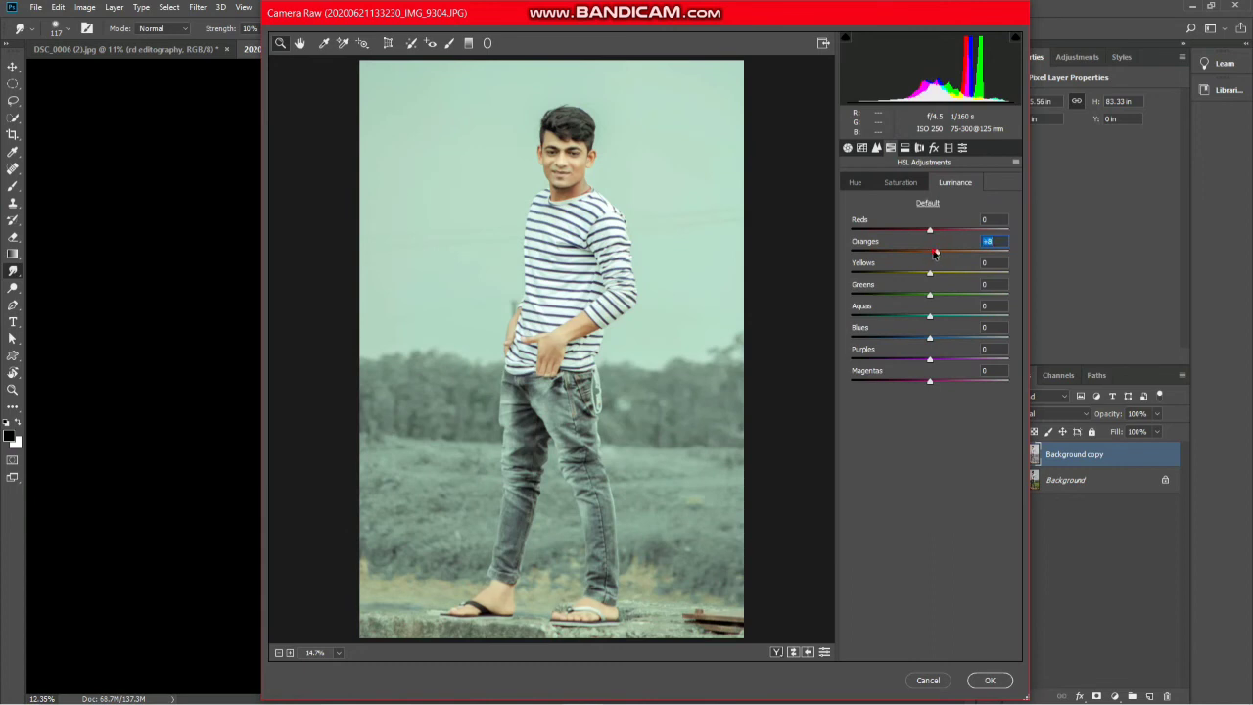
# In Camera Raw's Basic panel, set Blacks -42, Shadows -19, nudge Contrast up, and apply
pyautogui.click(847, 148)
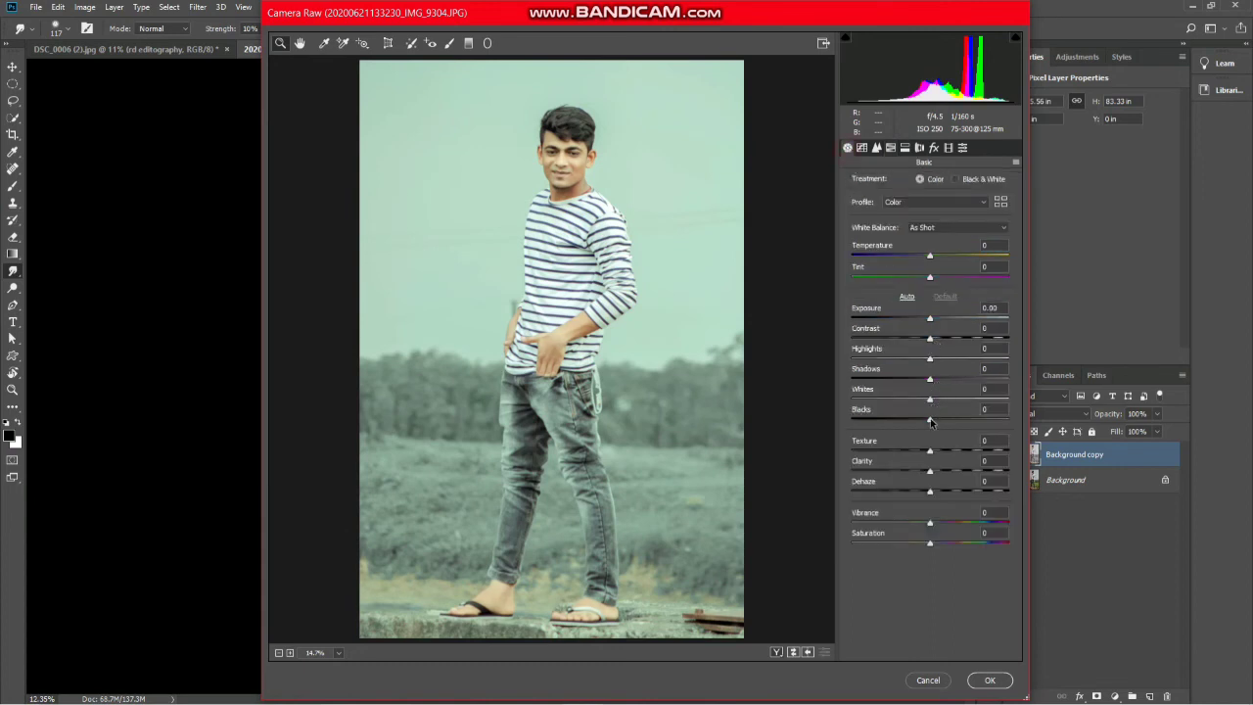
pyautogui.moveTo(930, 419); pyautogui.dragTo(897, 421)
pyautogui.moveTo(930, 379); pyautogui.dragTo(910, 384)
pyautogui.moveTo(930, 339); pyautogui.dragTo(936, 339)
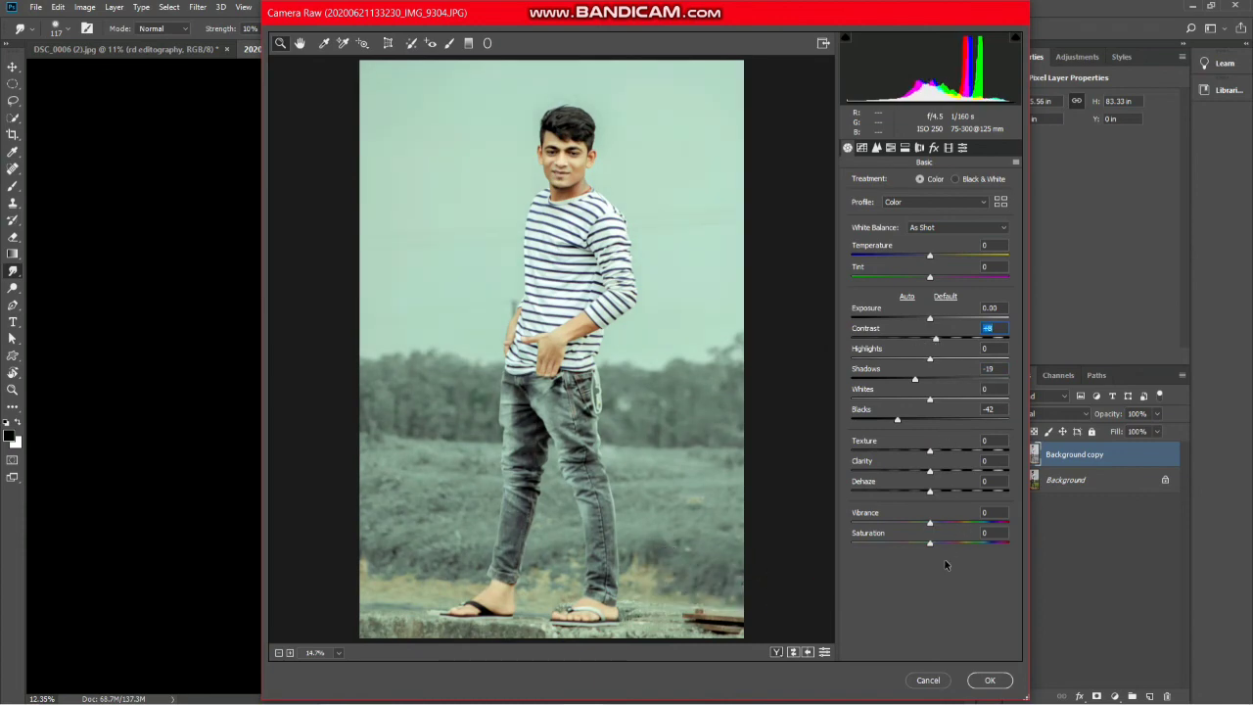
pyautogui.click(988, 679)
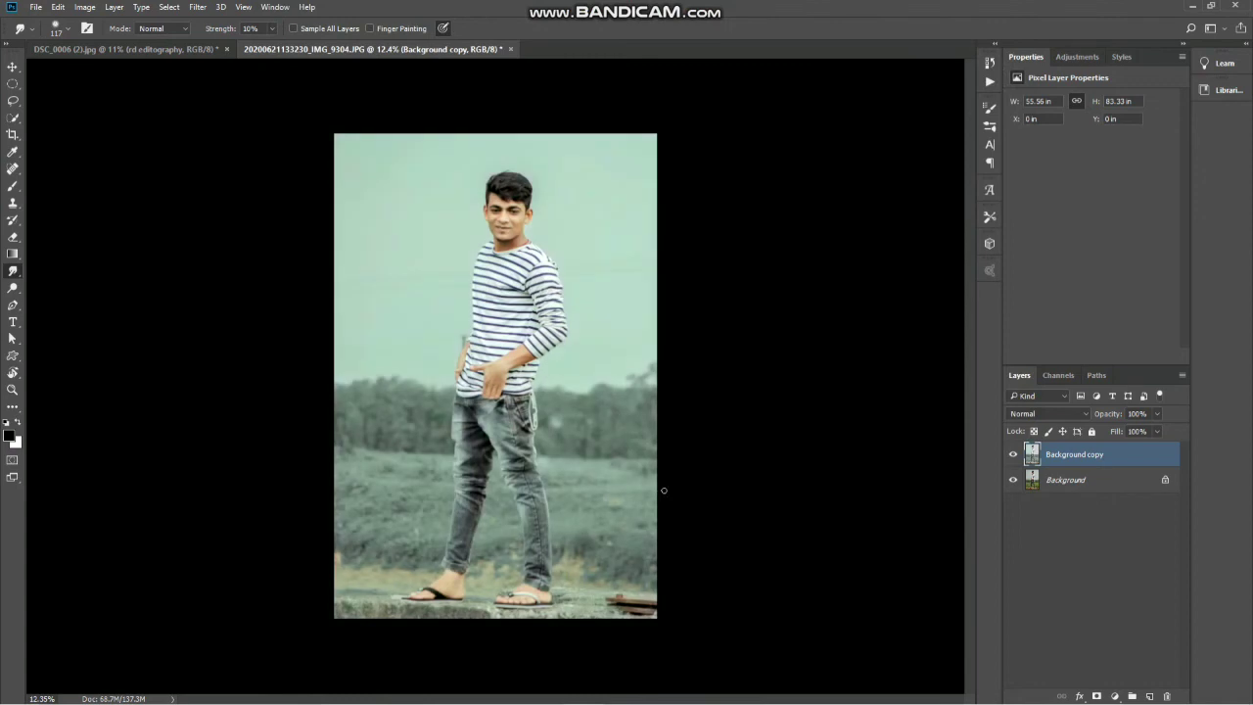
pyautogui.click(1012, 454)
pyautogui.click(1012, 454)
pyautogui.click(1012, 454)
pyautogui.click(1012, 454)
pyautogui.click(1012, 454)
pyautogui.click(1012, 455)
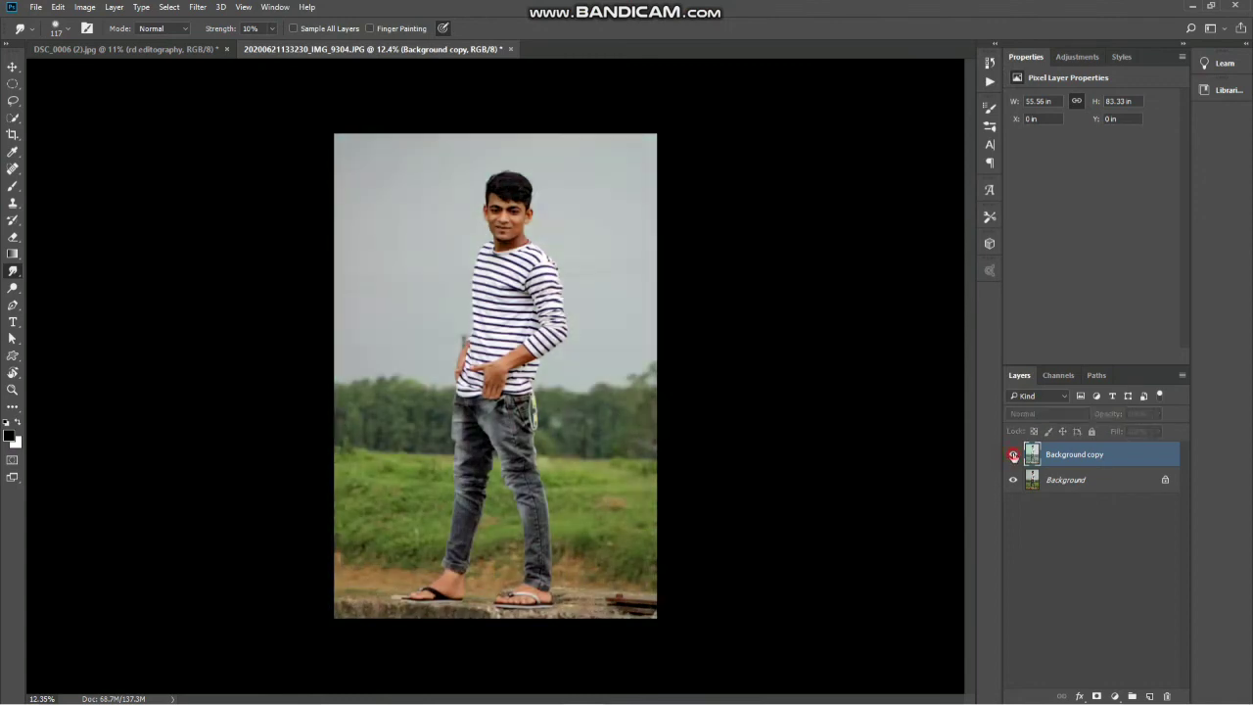
pyautogui.click(1012, 455)
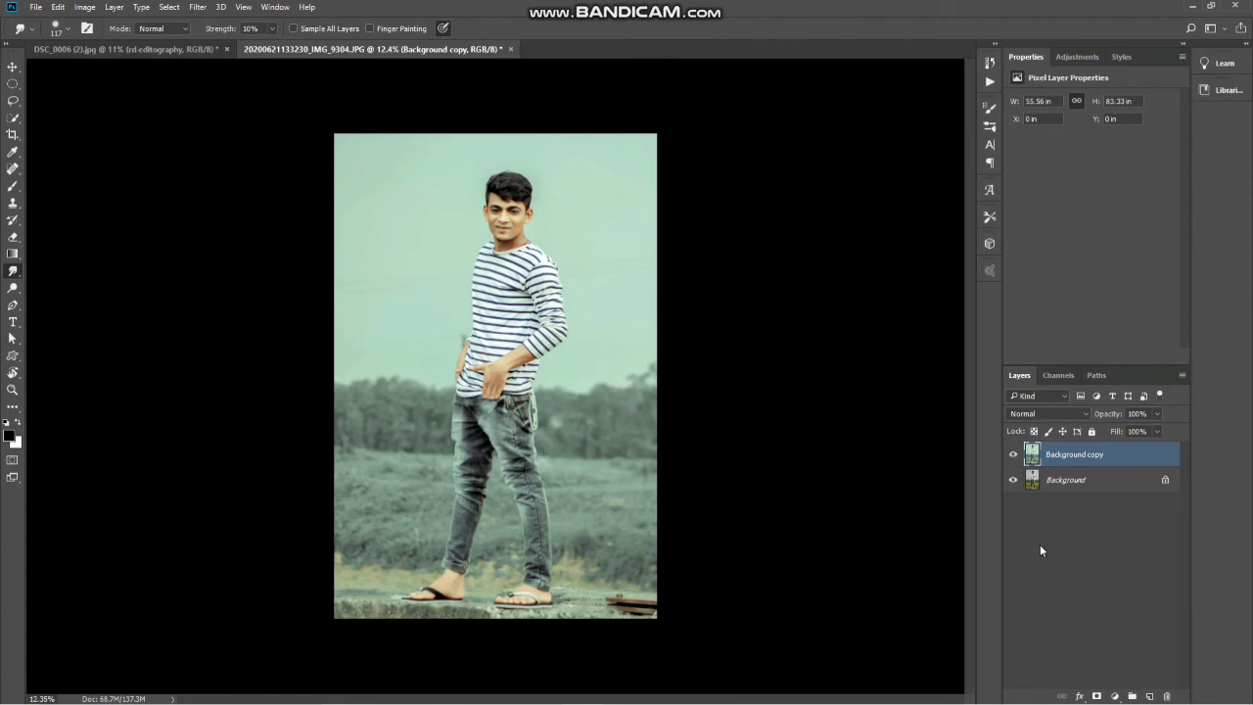